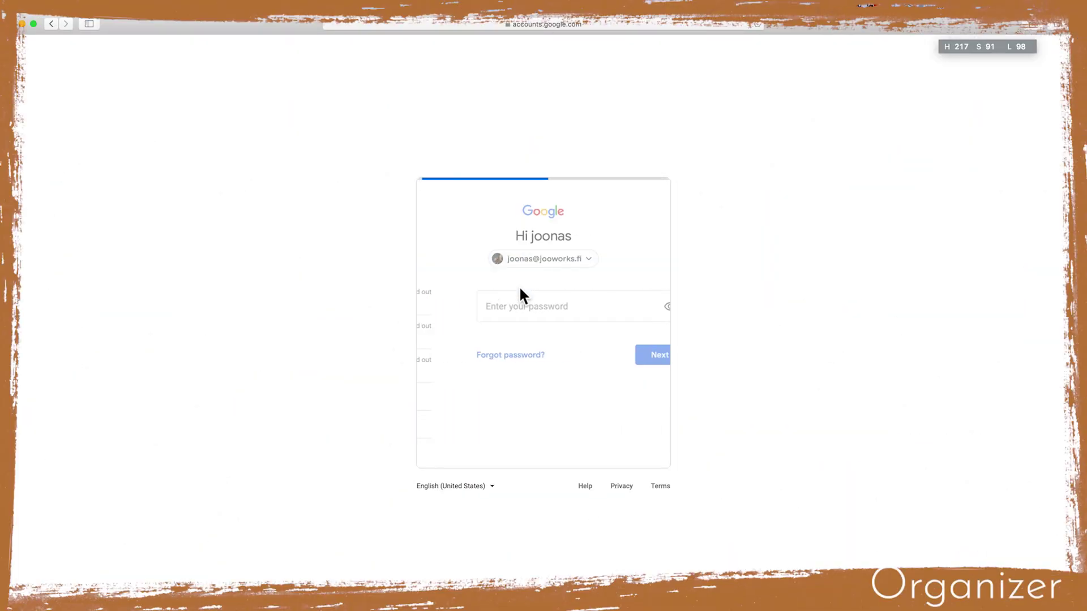
Sign in with the saved account password and create the Example Client shared drive
{"action": "left_click", "coordinate": [468, 340]}
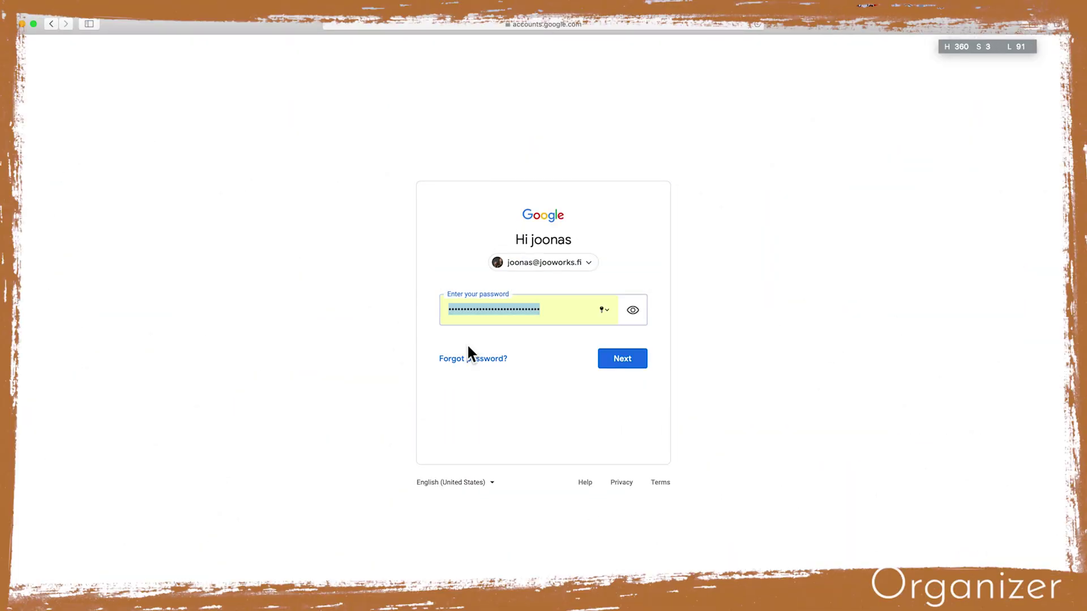
{"action": "left_click", "coordinate": [629, 363]}
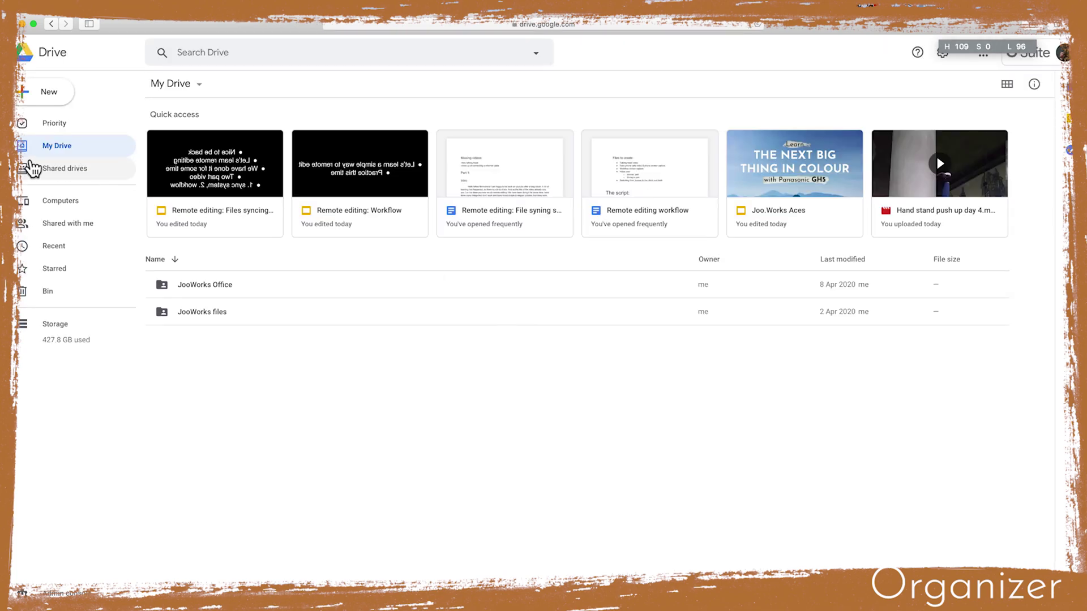
{"action": "left_click", "coordinate": [46, 168]}
{"action": "right_click", "coordinate": [251, 212]}
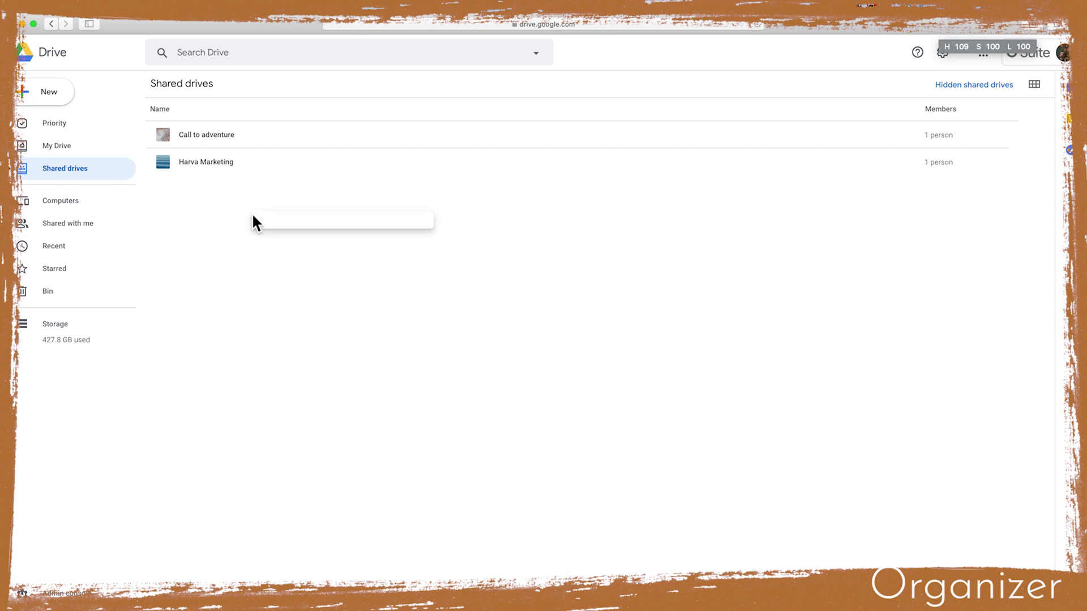
{"action": "left_click", "coordinate": [317, 244]}
{"action": "type", "text": "Marketing Team"}
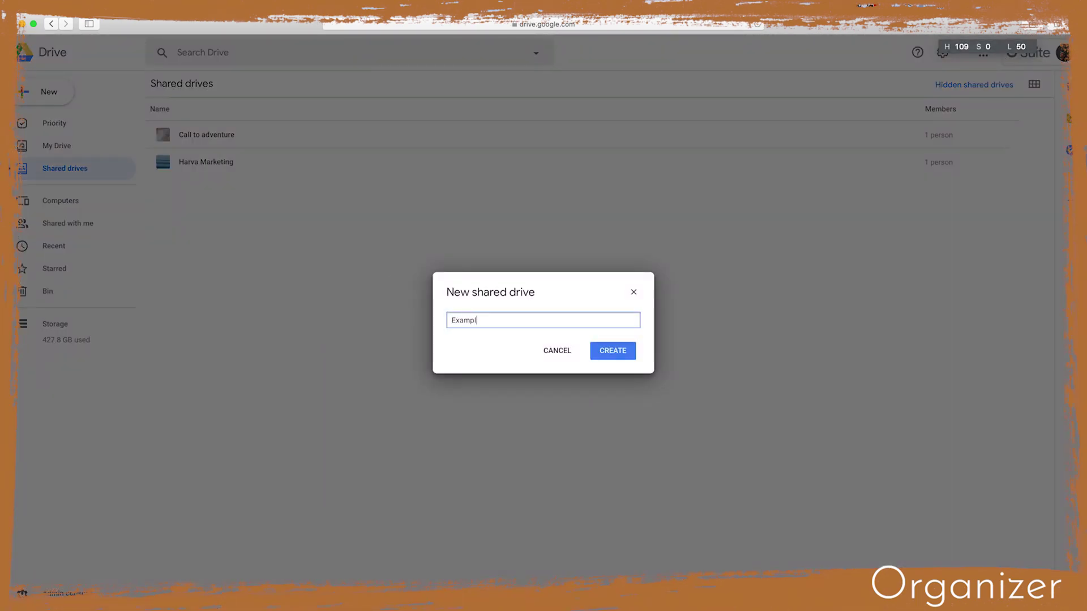
{"action": "key", "text": "Return"}
Create an Example project folder in the shared drive and open it
{"action": "right_click", "coordinate": [177, 134]}
{"action": "left_click", "coordinate": [219, 158]}
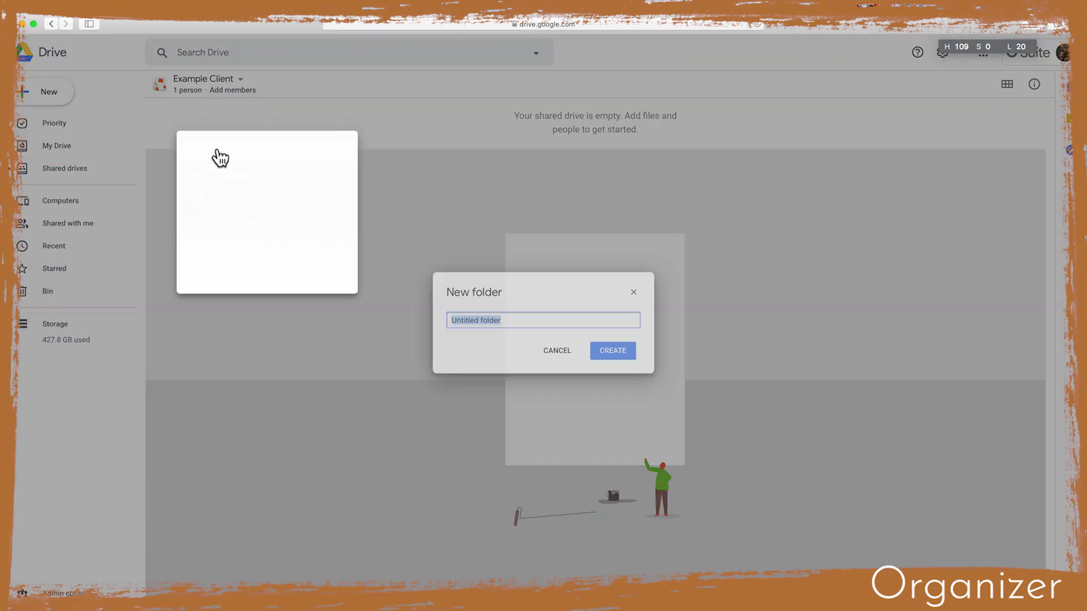
{"action": "type", "text": "Example project"}
{"action": "key", "text": "Return"}
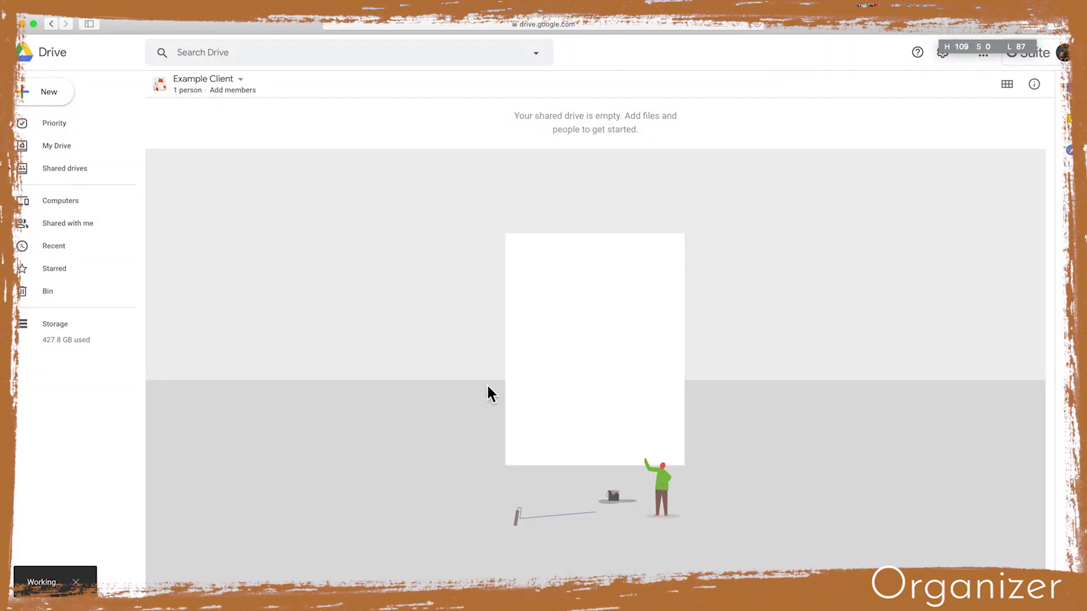
{"action": "double_click", "coordinate": [219, 146]}
Add Original footage and Done files folders inside Example project, then return to My Drive
{"action": "right_click", "coordinate": [238, 182]}
{"action": "left_click", "coordinate": [282, 204]}
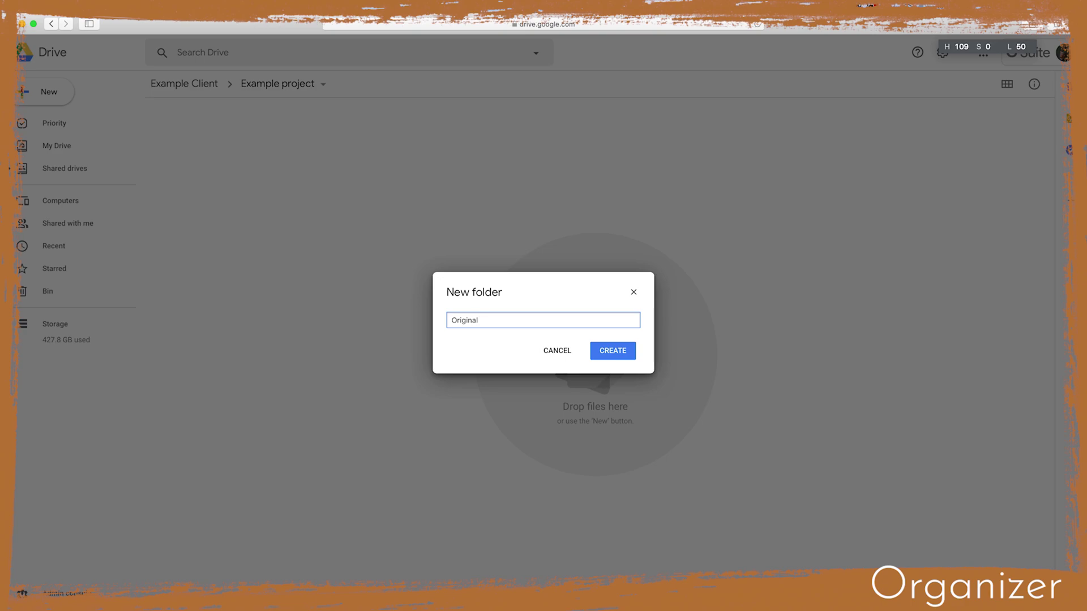
{"action": "type", "text": "Original footage"}
{"action": "key", "text": "Return"}
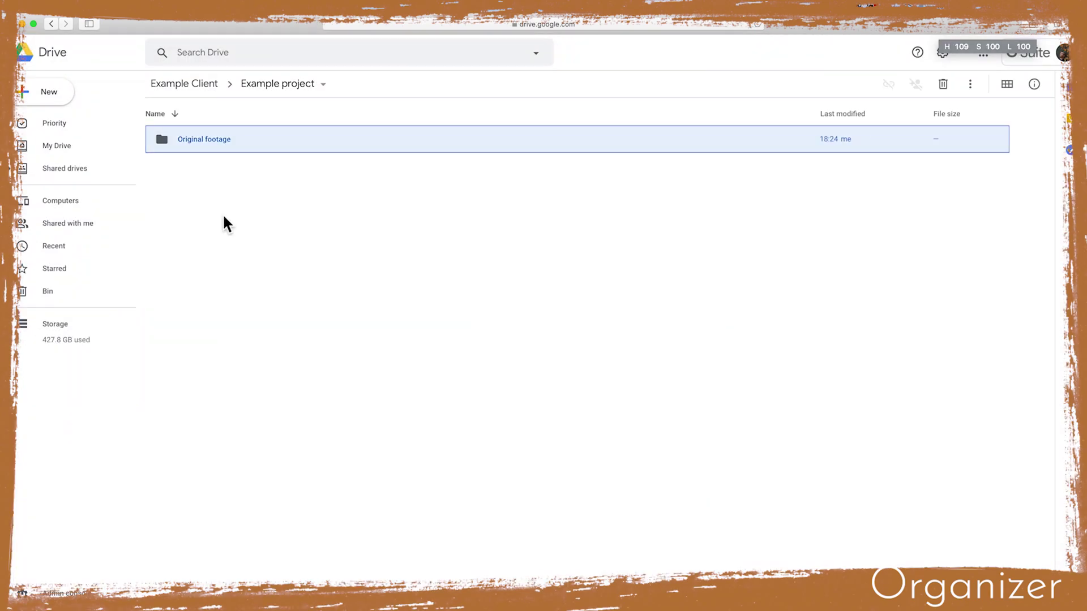
{"action": "right_click", "coordinate": [222, 214]}
{"action": "left_click", "coordinate": [254, 230]}
{"action": "type", "text": "Done file"}
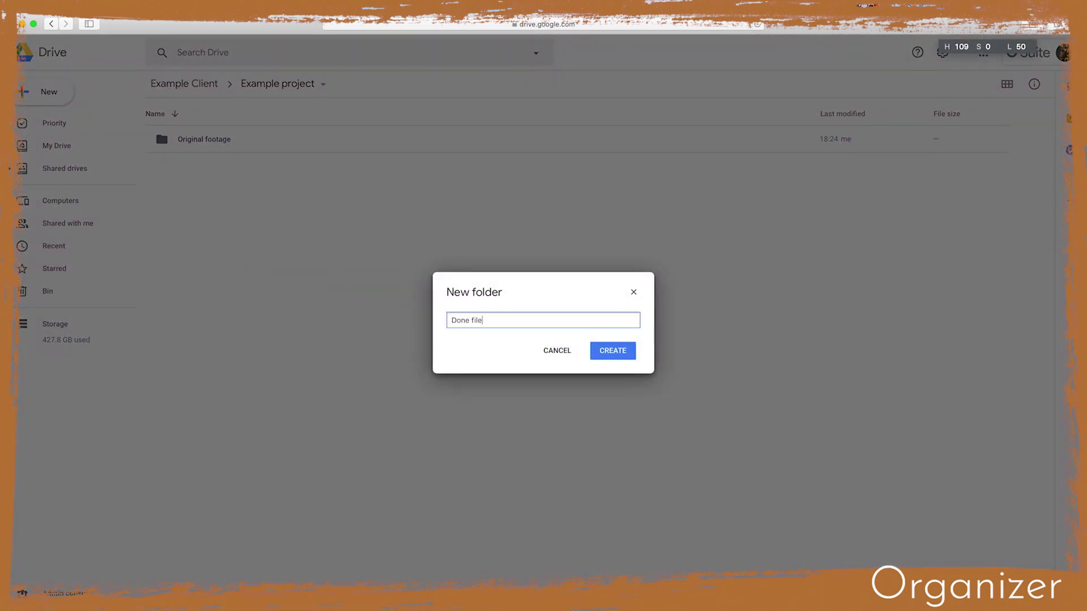
{"action": "key", "text": "Return"}
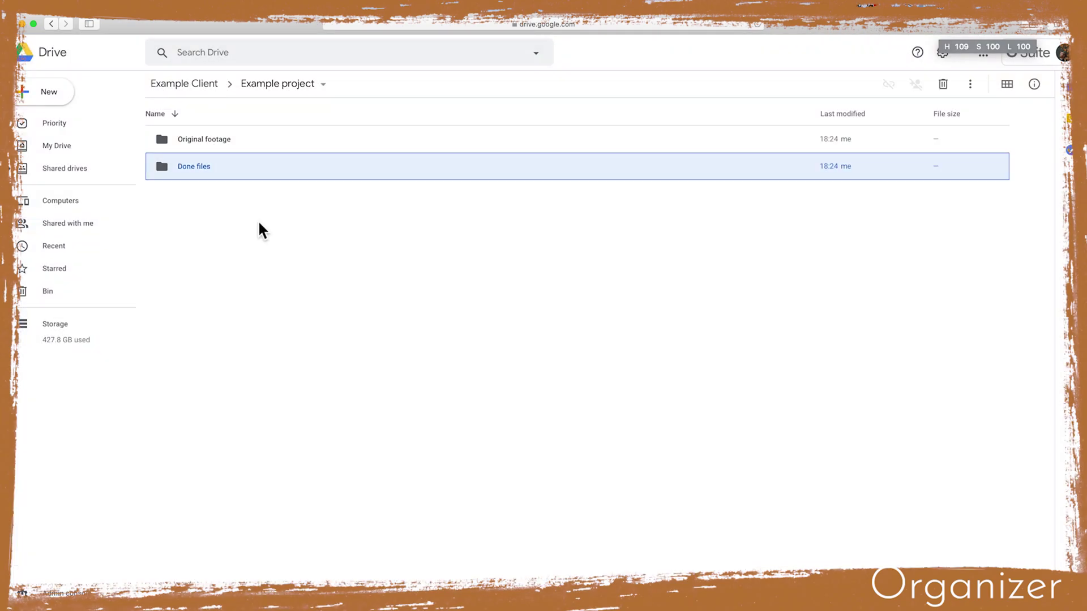
{"action": "left_click", "coordinate": [71, 149]}
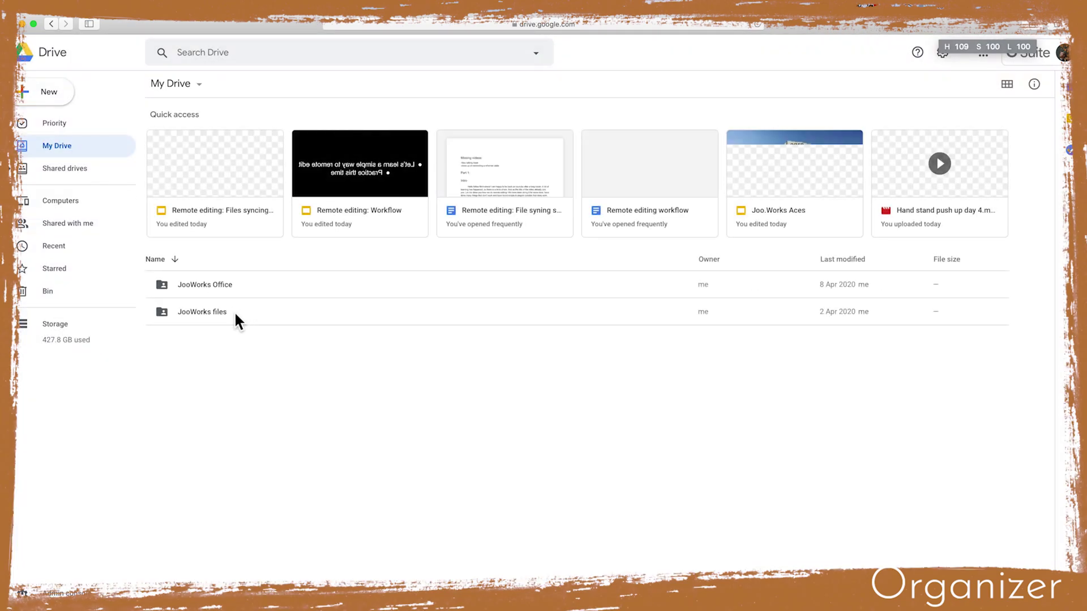
Create an Example Client folder in JooWorks files > JooWorks - Projects and open it
{"action": "double_click", "coordinate": [219, 312]}
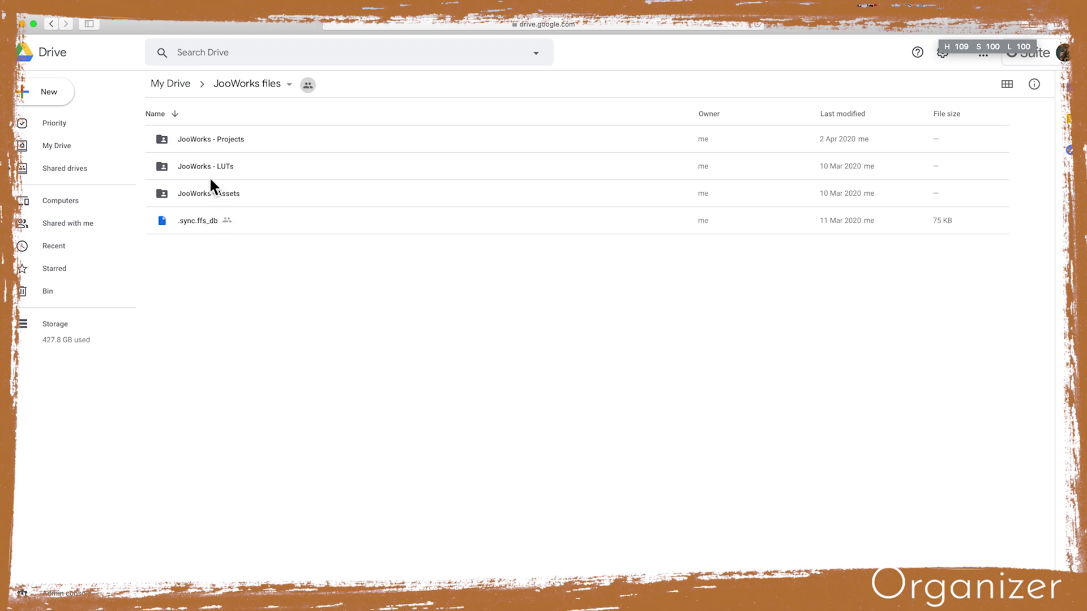
{"action": "double_click", "coordinate": [213, 136]}
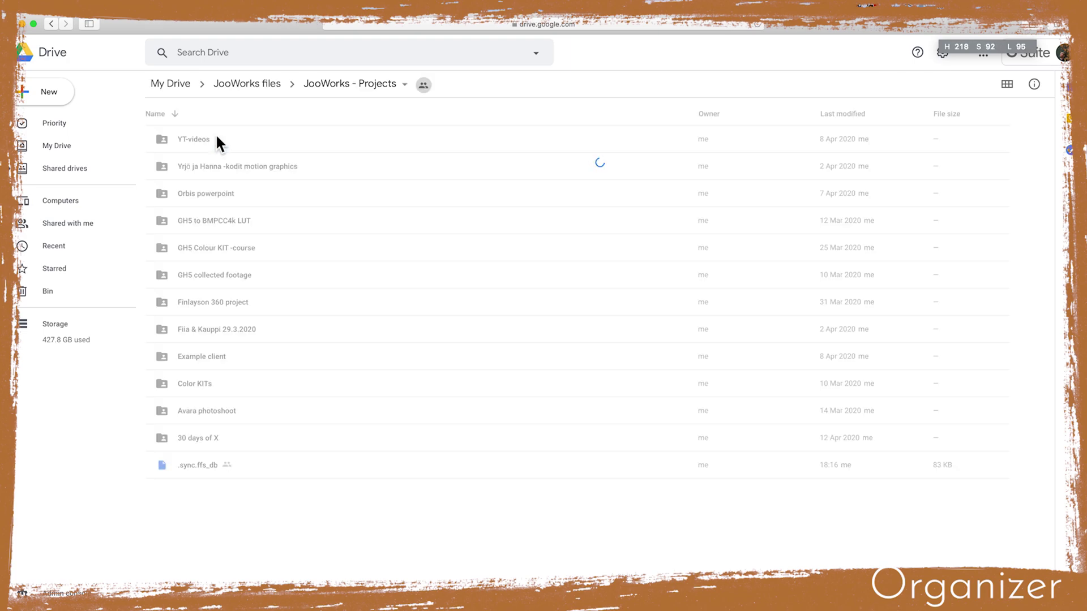
{"action": "right_click", "coordinate": [206, 467]}
{"action": "left_click", "coordinate": [278, 322]}
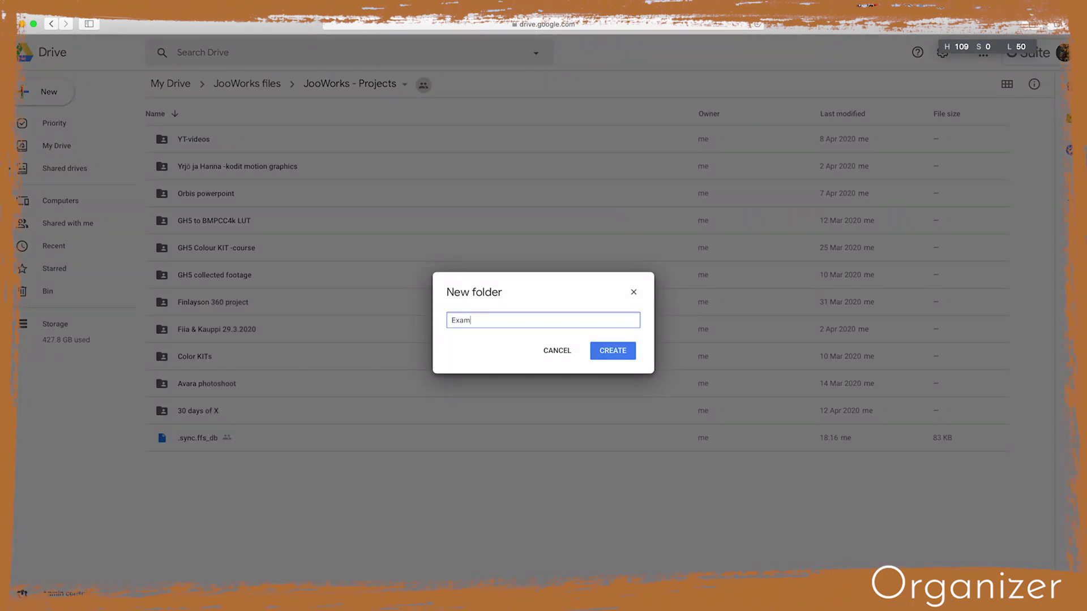
{"action": "type", "text": "Example Client"}
{"action": "key", "text": "Return"}
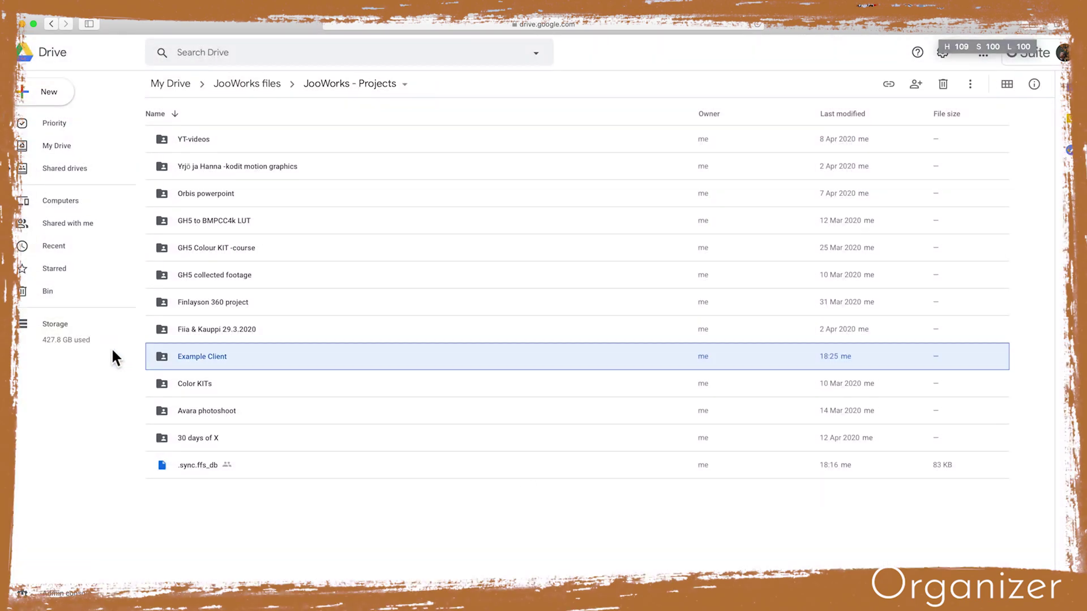
{"action": "double_click", "coordinate": [164, 355]}
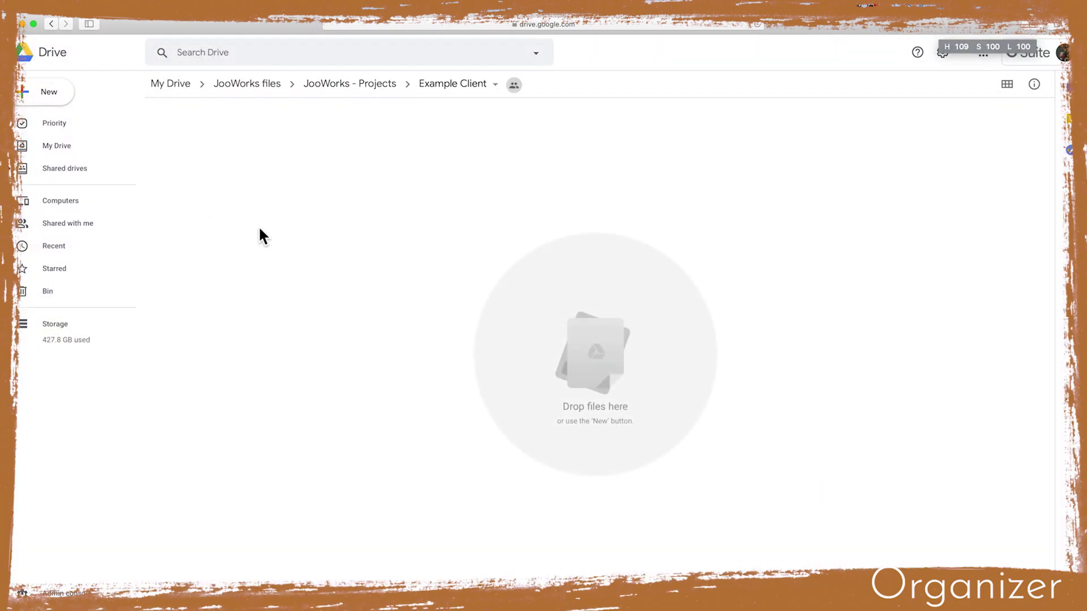
Add Materials, Done and Projects subfolders inside Example Client
{"action": "right_click", "coordinate": [276, 224]}
{"action": "left_click", "coordinate": [317, 238]}
{"action": "type", "text": "Materials"}
{"action": "key", "text": "Return"}
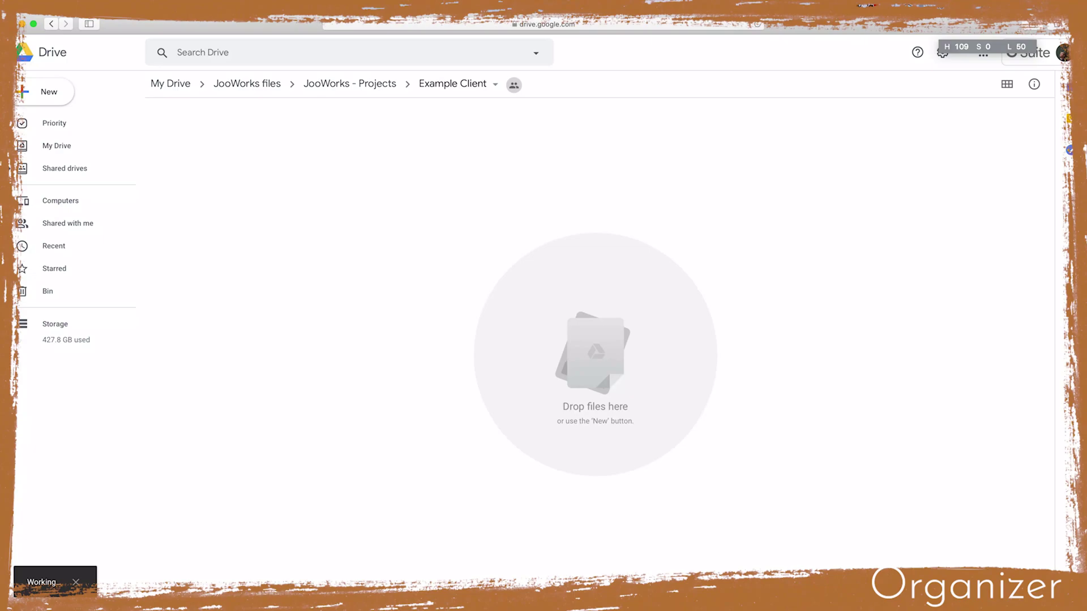
{"action": "right_click", "coordinate": [195, 191]}
{"action": "left_click", "coordinate": [250, 206]}
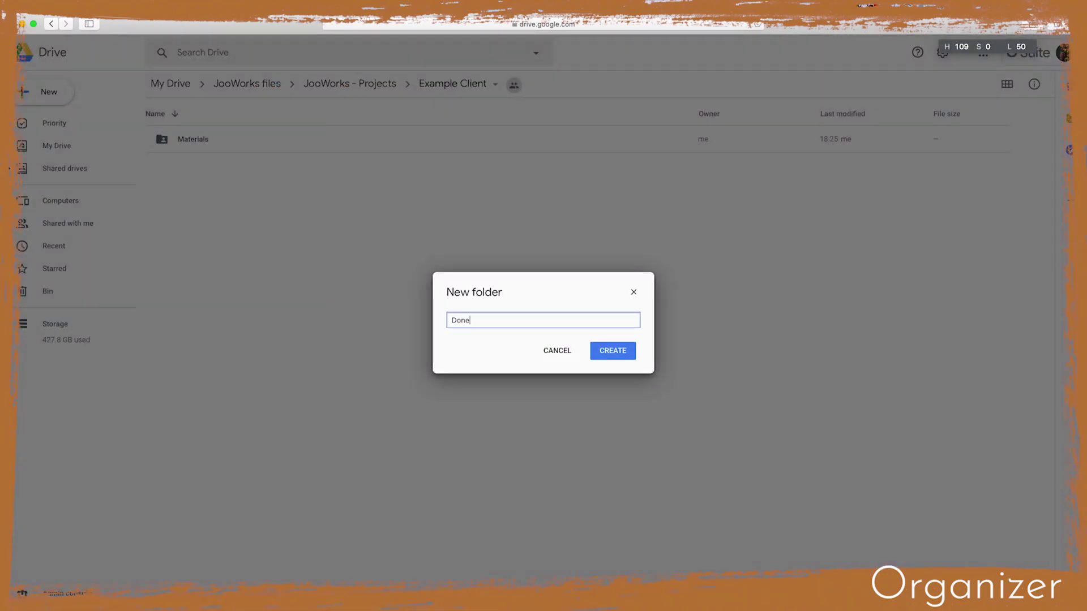
{"action": "type", "text": "Done"}
{"action": "key", "text": "Return"}
{"action": "right_click", "coordinate": [183, 222]}
{"action": "left_click", "coordinate": [221, 240]}
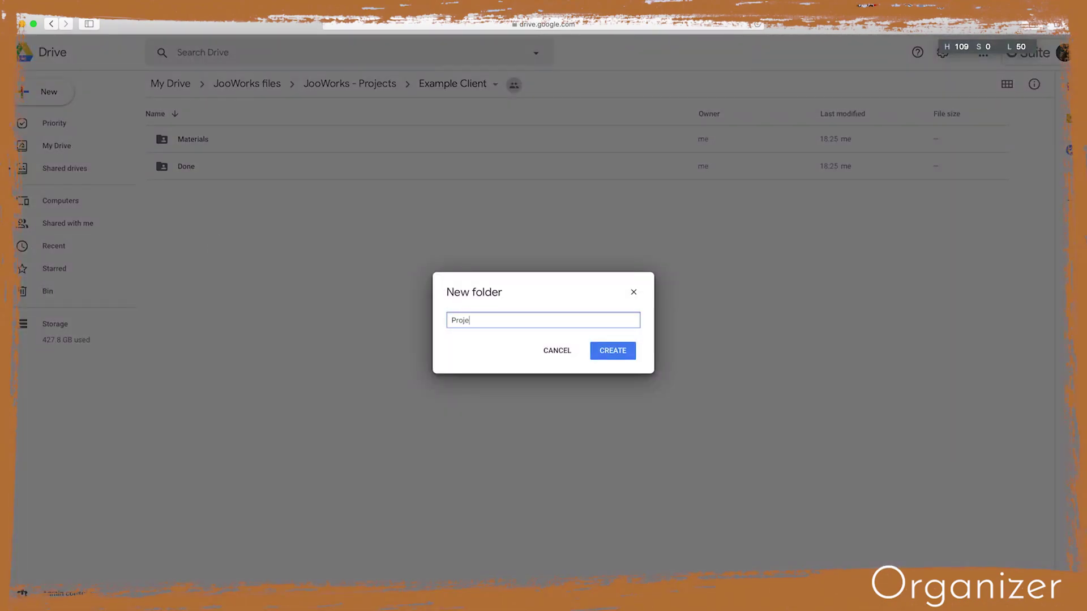
{"action": "type", "text": "Projects"}
{"action": "key", "text": "Return"}
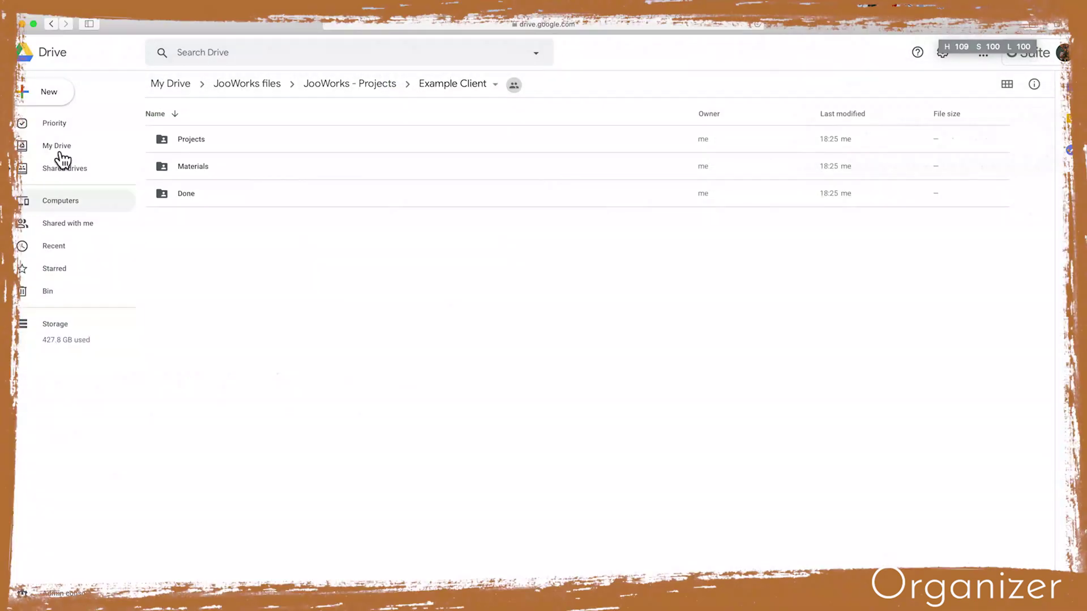
Invite the collaborator's personal e-mail to Example Client as Content manager, confirming outside sharing
{"action": "left_click", "coordinate": [16, 170]}
{"action": "left_click", "coordinate": [64, 206]}
{"action": "right_click", "coordinate": [64, 205]}
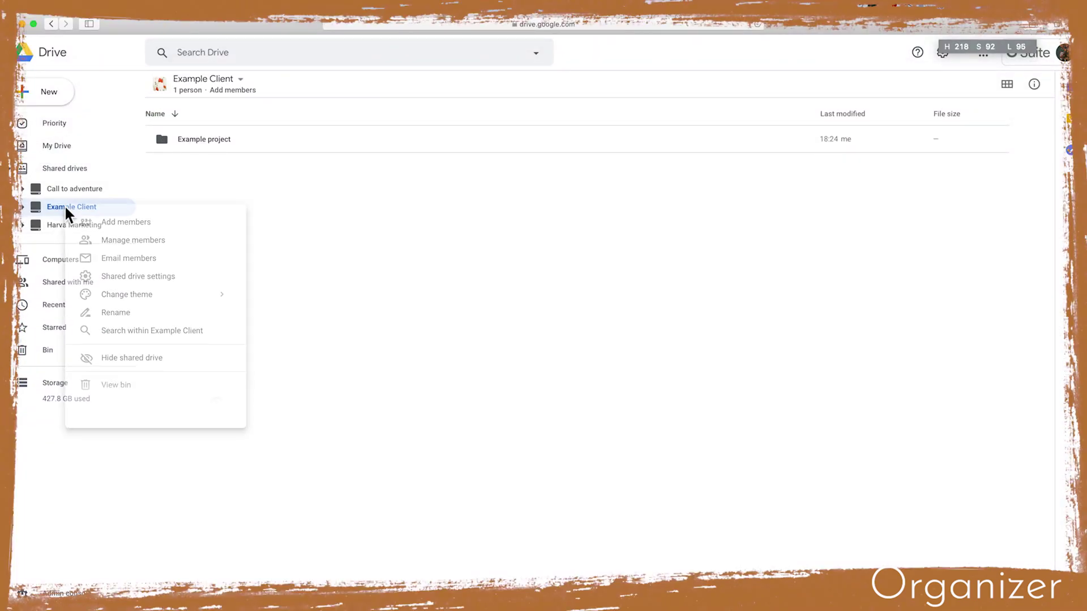
{"action": "left_click", "coordinate": [130, 226]}
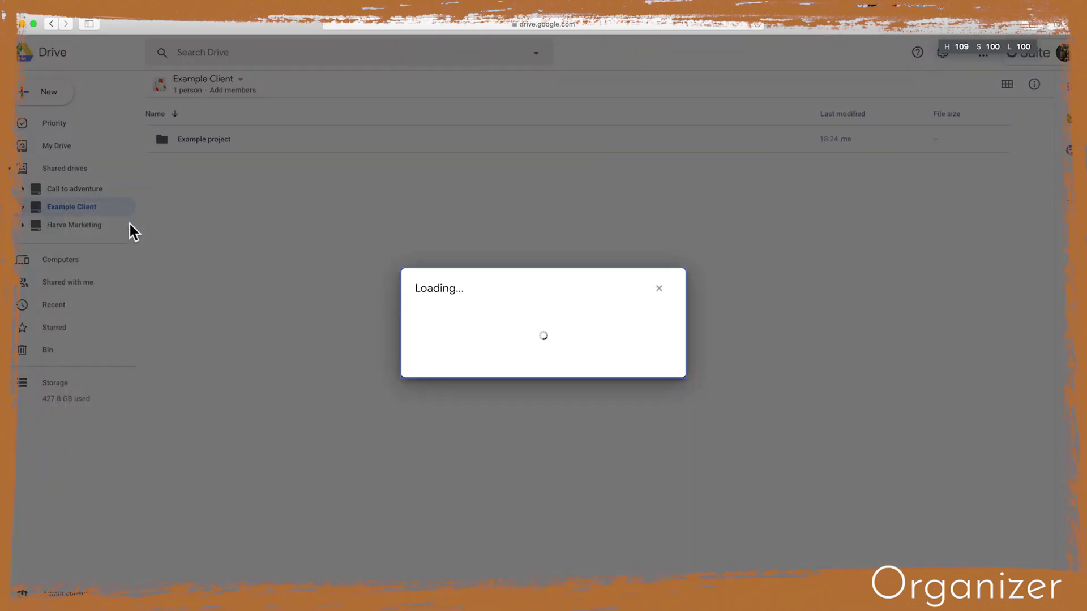
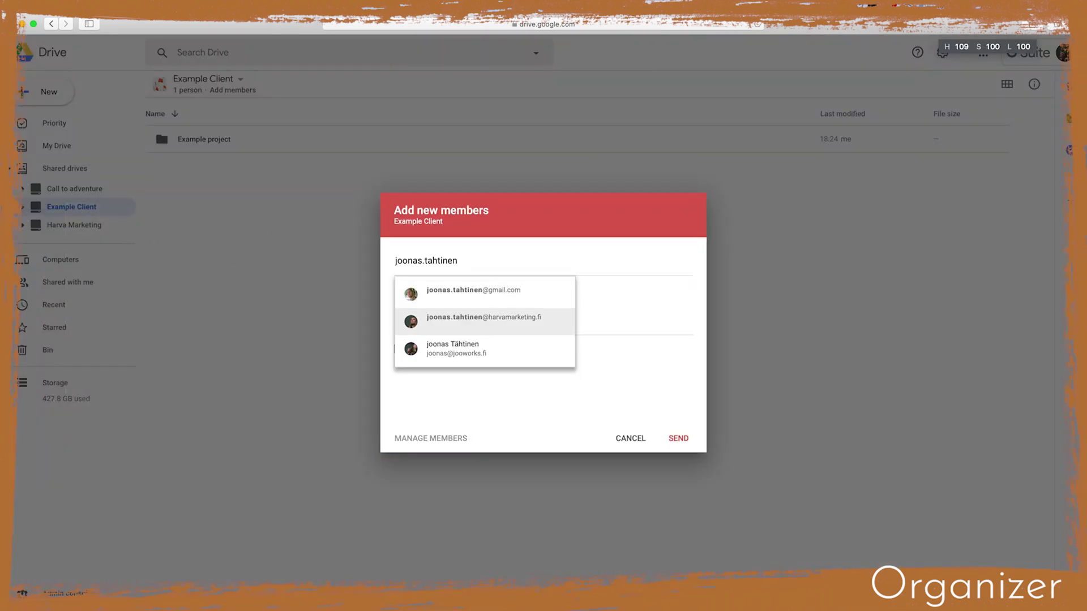
{"action": "left_click", "coordinate": [465, 291]}
{"action": "left_click", "coordinate": [453, 295]}
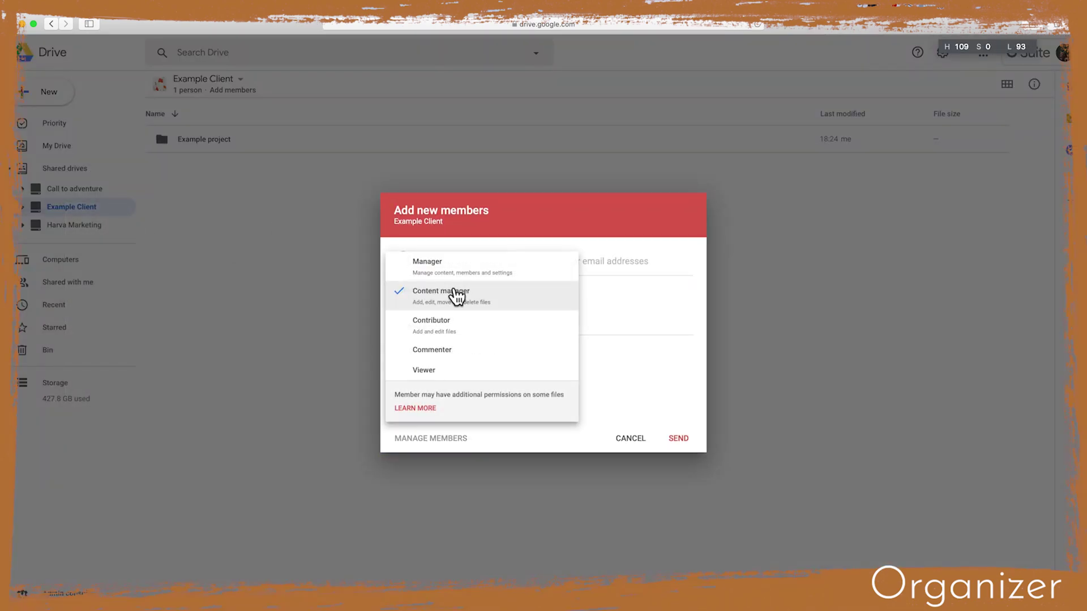
{"action": "left_click", "coordinate": [456, 301]}
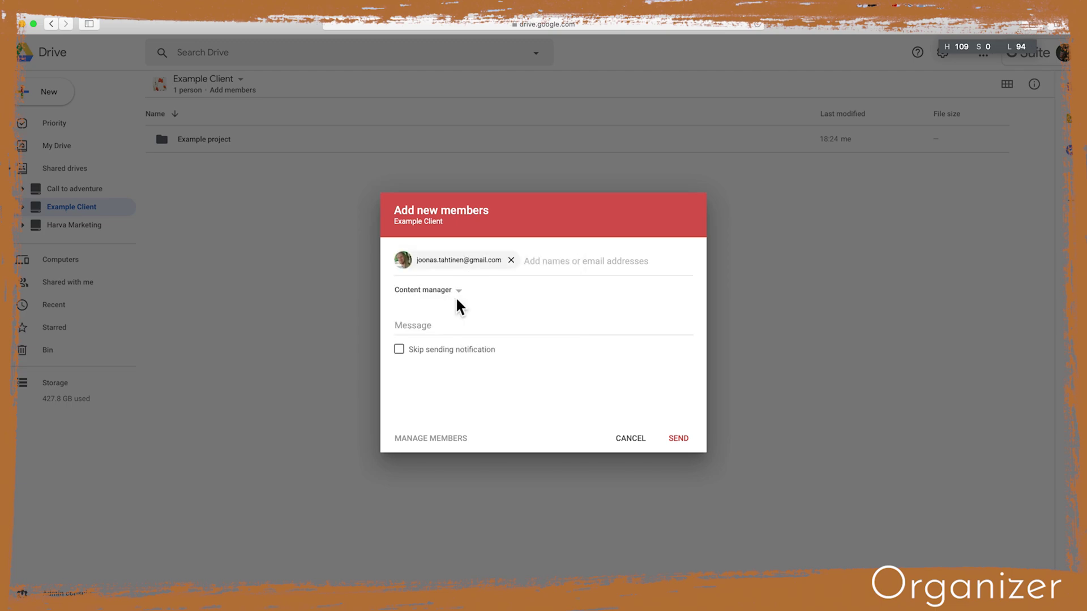
{"action": "left_click", "coordinate": [679, 440]}
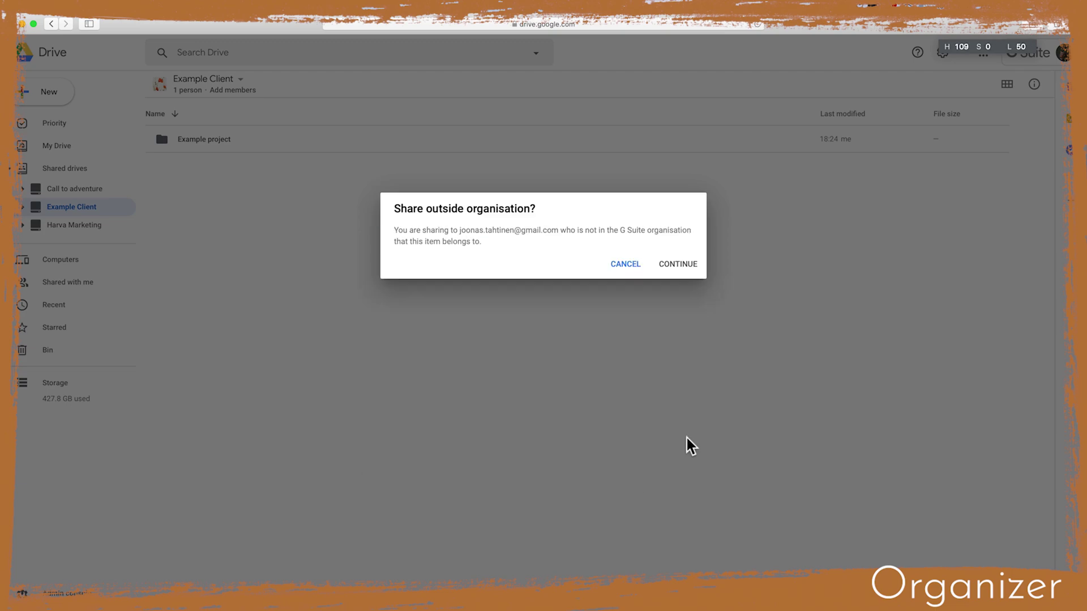
{"action": "left_click", "coordinate": [679, 264]}
Load massive.io in a new tab, then open Example Client from the invitation e-mail
{"action": "key", "text": "super+t"}
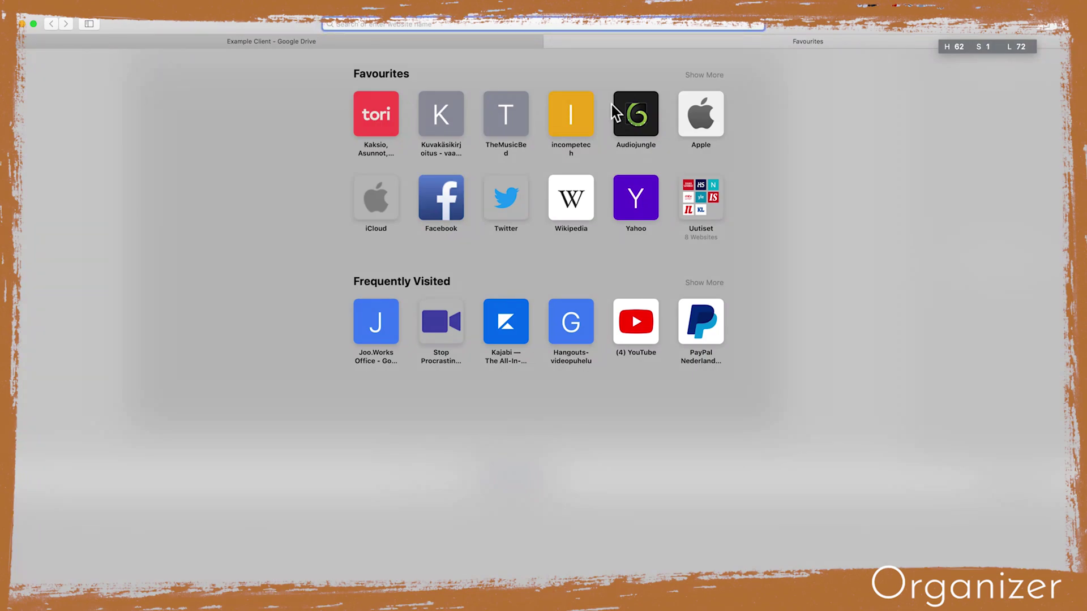
{"action": "type", "text": "massive.io"}
{"action": "key", "text": "Return"}
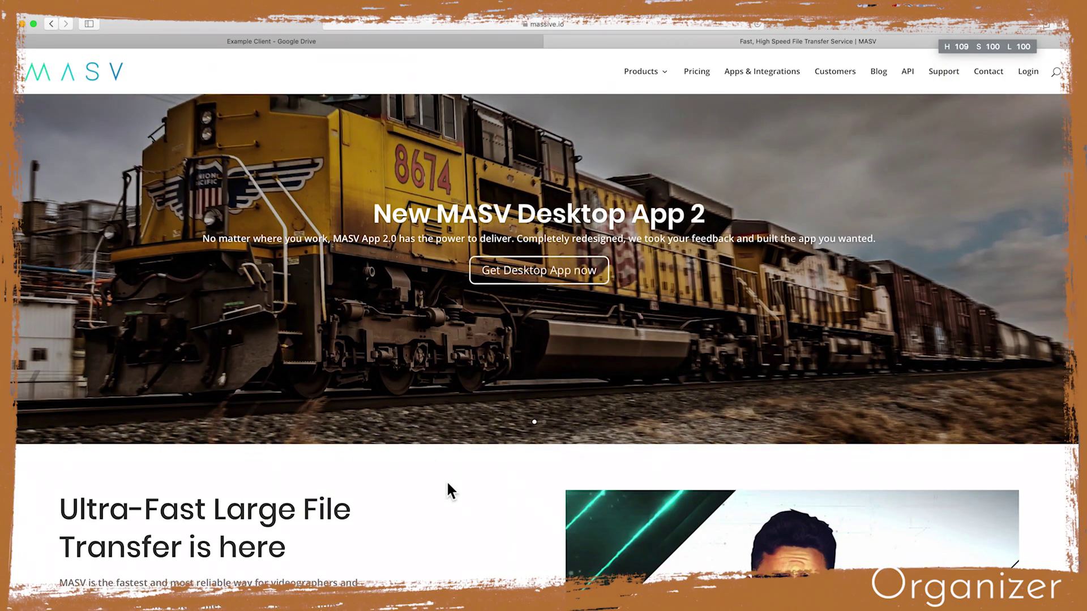
{"action": "scroll", "coordinate": [447, 476], "scroll_direction": "down", "scroll_amount": 3}
{"action": "scroll", "coordinate": [447, 476], "scroll_direction": "down", "scroll_amount": 5}
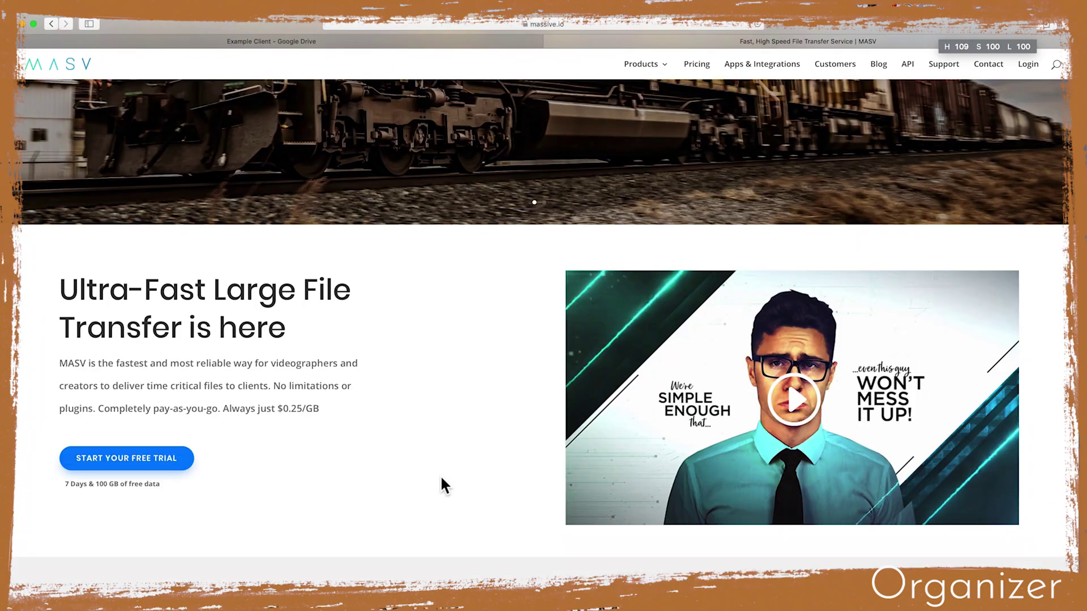
{"action": "scroll", "coordinate": [441, 469], "scroll_direction": "down", "scroll_amount": 9}
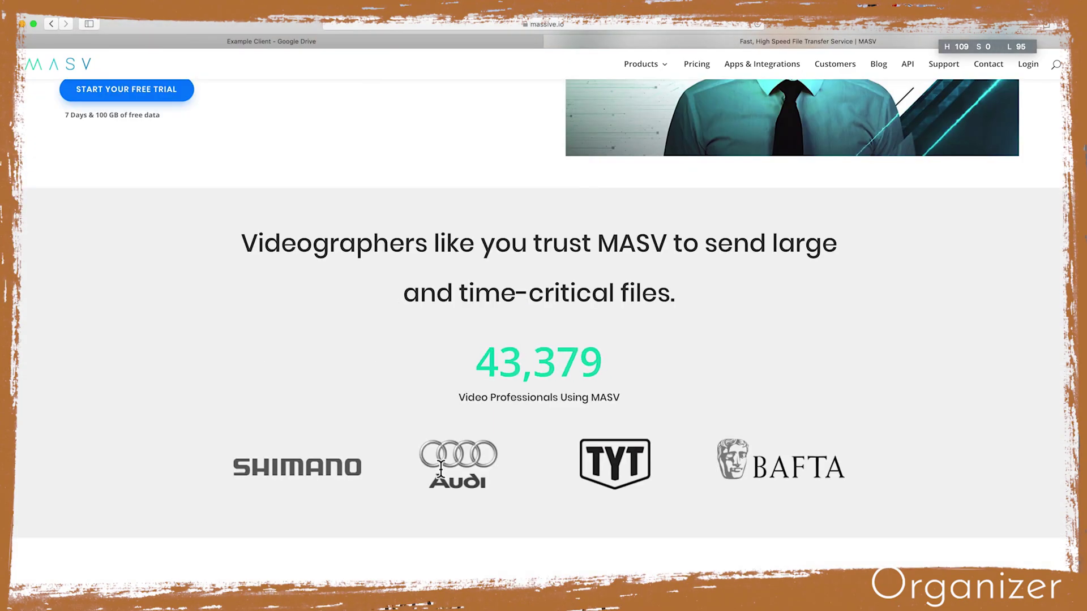
{"action": "scroll", "coordinate": [444, 470], "scroll_direction": "down", "scroll_amount": 20}
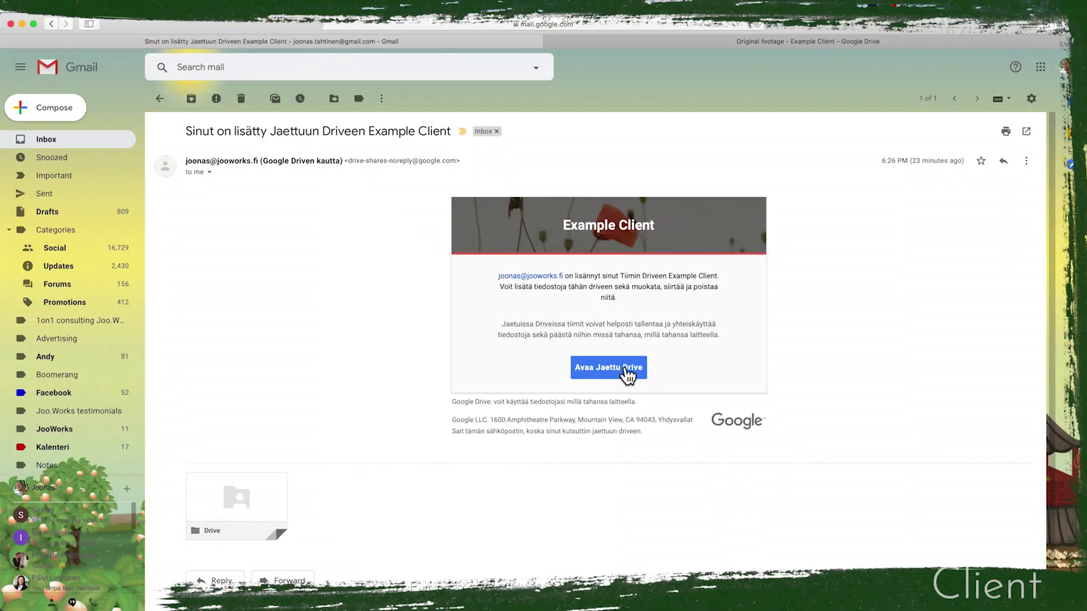
{"action": "left_click", "coordinate": [623, 369]}
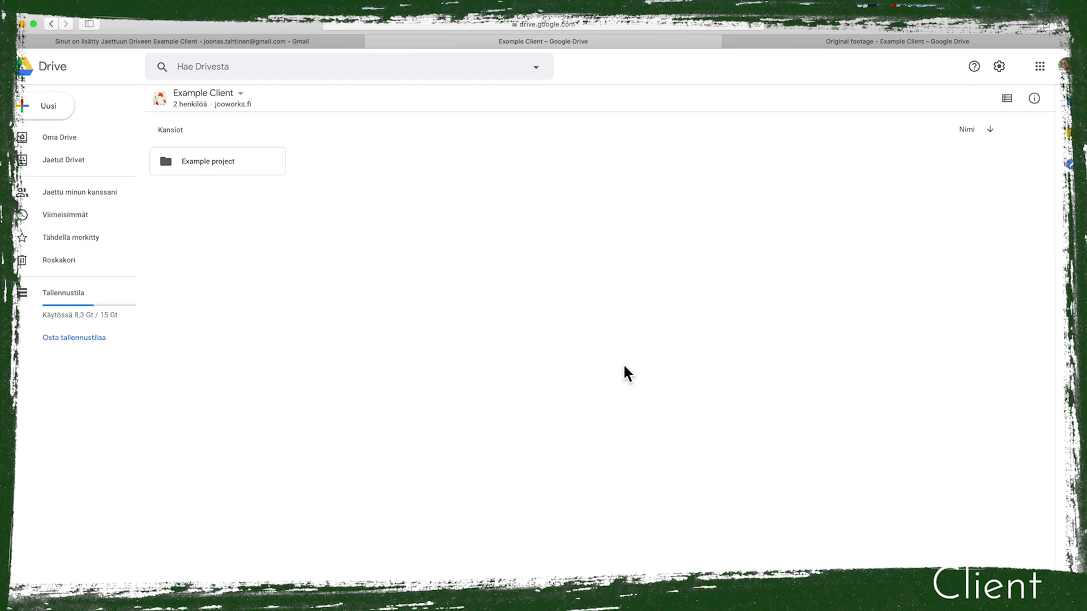
Open Example project > Original footage and drag both Shoot folders in from Finder
{"action": "double_click", "coordinate": [202, 162]}
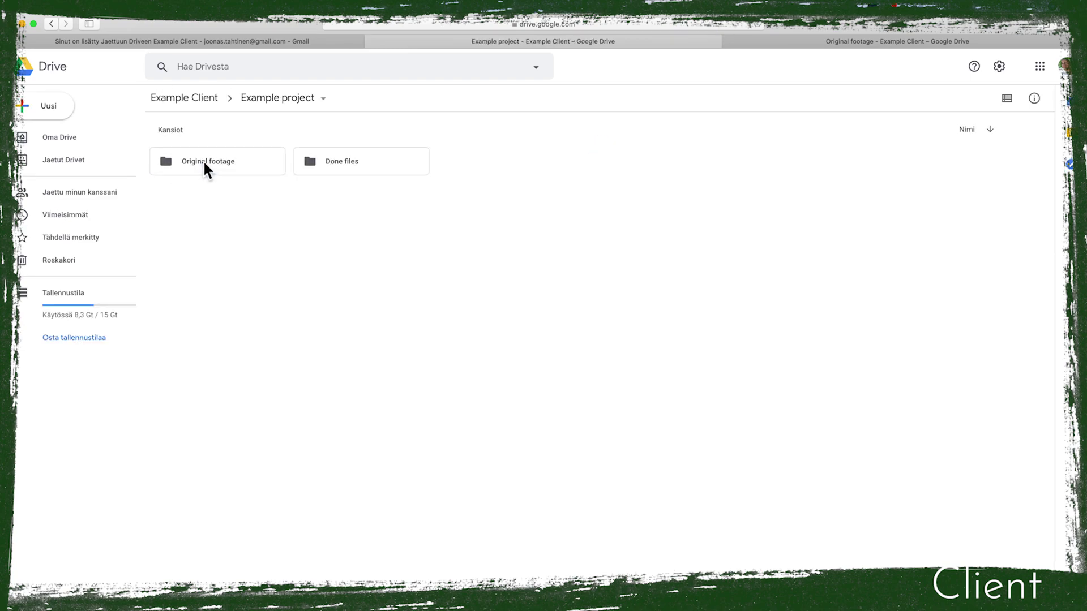
{"action": "left_click", "coordinate": [203, 160]}
{"action": "double_click", "coordinate": [202, 160]}
{"action": "left_click_drag", "start_coordinate": [1070, 254], "coordinate": [621, 257]}
{"action": "left_click_drag", "start_coordinate": [929, 266], "coordinate": [323, 204]}
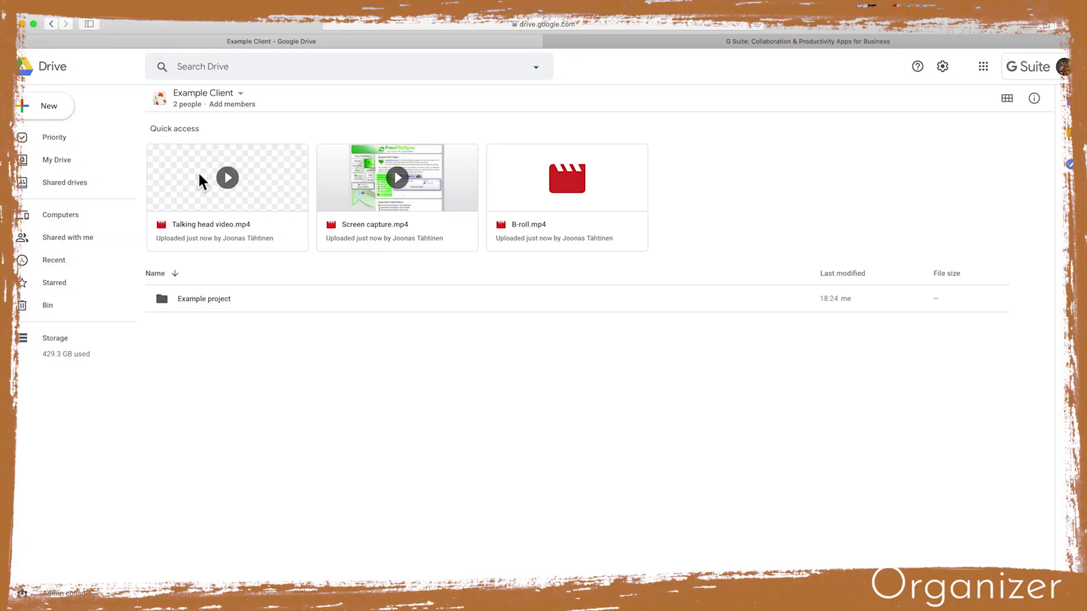
Move both Shoot folders to My Drive > JooWorks - Projects > Example Client > Materials
{"action": "double_click", "coordinate": [210, 294]}
{"action": "double_click", "coordinate": [204, 154]}
{"action": "left_click_drag", "start_coordinate": [301, 262], "coordinate": [195, 158]}
{"action": "right_click", "coordinate": [194, 161]}
{"action": "left_click", "coordinate": [260, 226]}
{"action": "left_click", "coordinate": [158, 214]}
{"action": "left_click", "coordinate": [158, 214]}
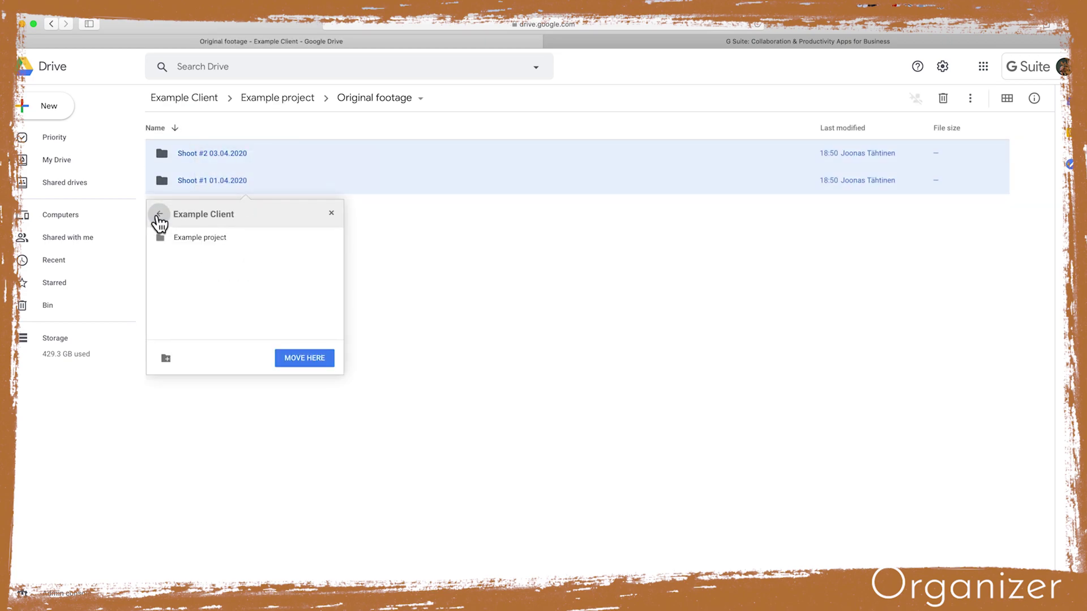
{"action": "left_click", "coordinate": [158, 214]}
{"action": "left_click", "coordinate": [159, 214]}
{"action": "double_click", "coordinate": [180, 237]}
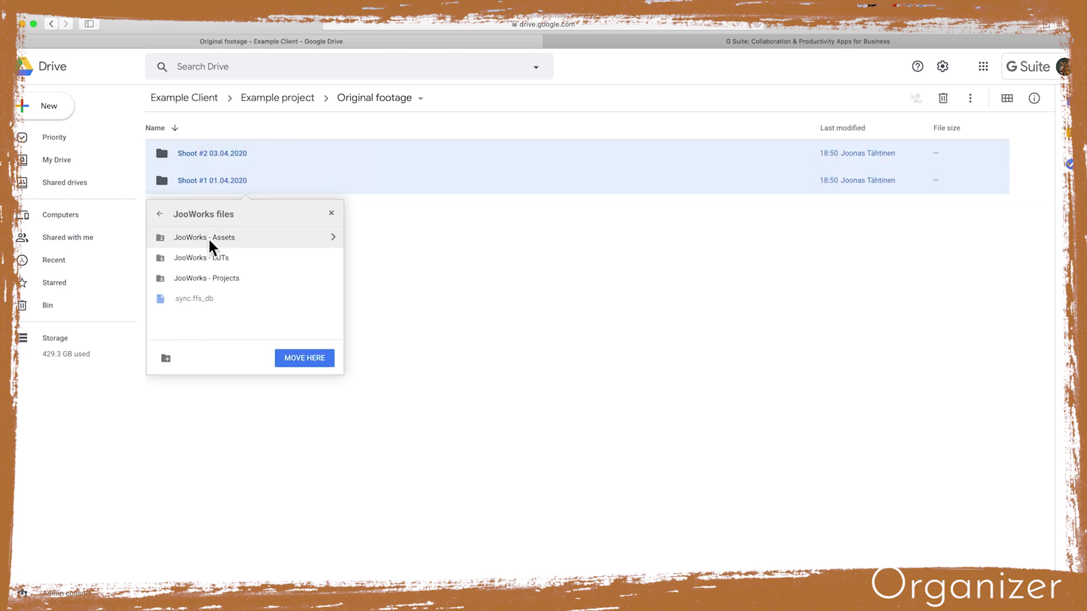
{"action": "double_click", "coordinate": [221, 279]}
{"action": "double_click", "coordinate": [195, 308]}
{"action": "double_click", "coordinate": [194, 259]}
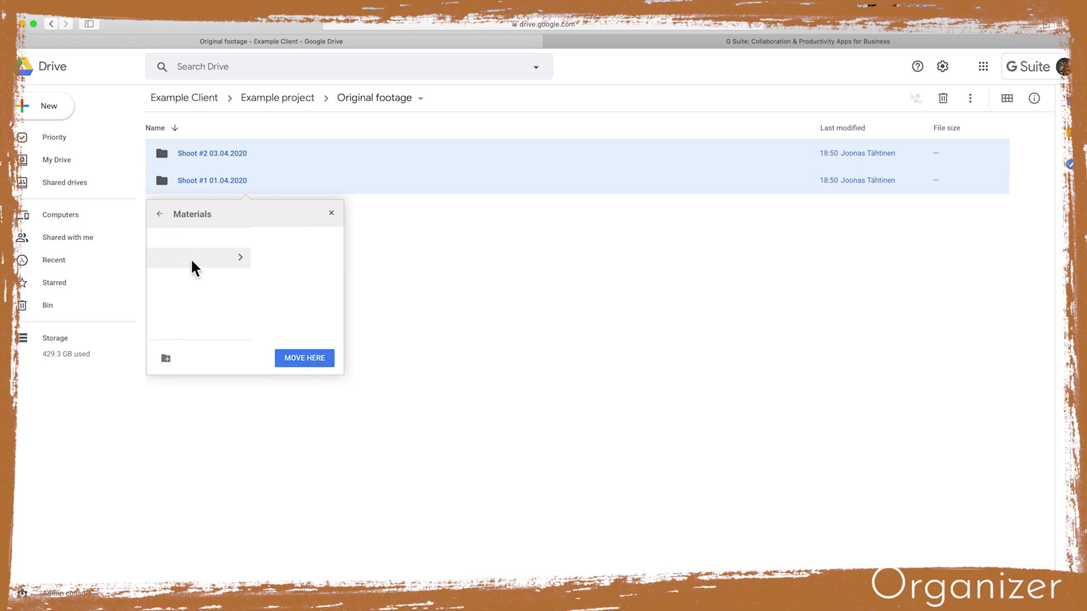
{"action": "left_click", "coordinate": [304, 359]}
Confirm the ownership change, then open the G Suite Admin user list and toggle a user's checkbox
{"action": "left_click", "coordinate": [180, 356]}
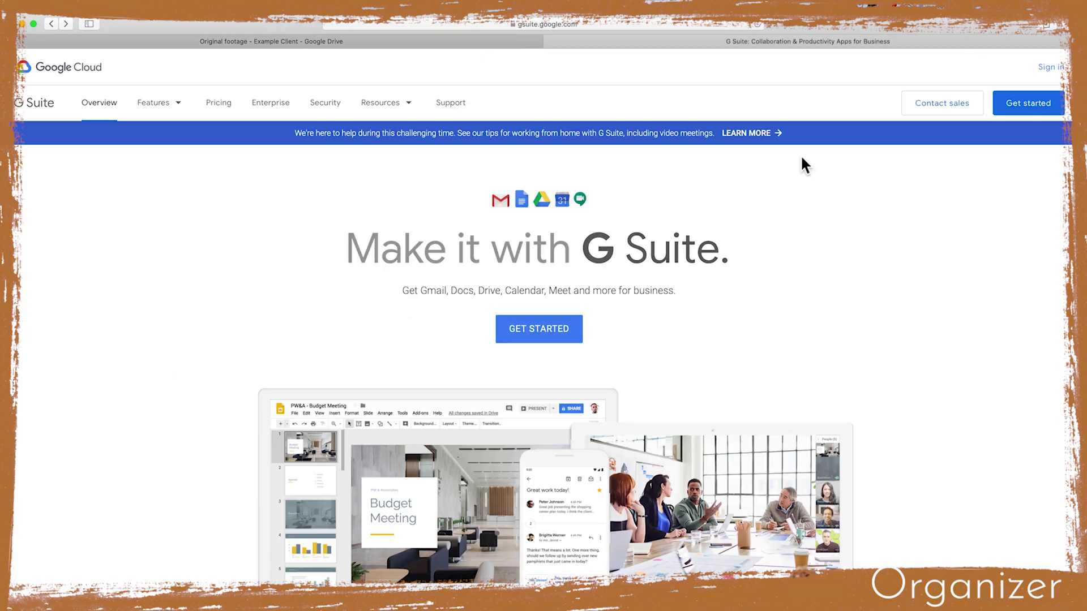
{"action": "left_click", "coordinate": [1052, 66]}
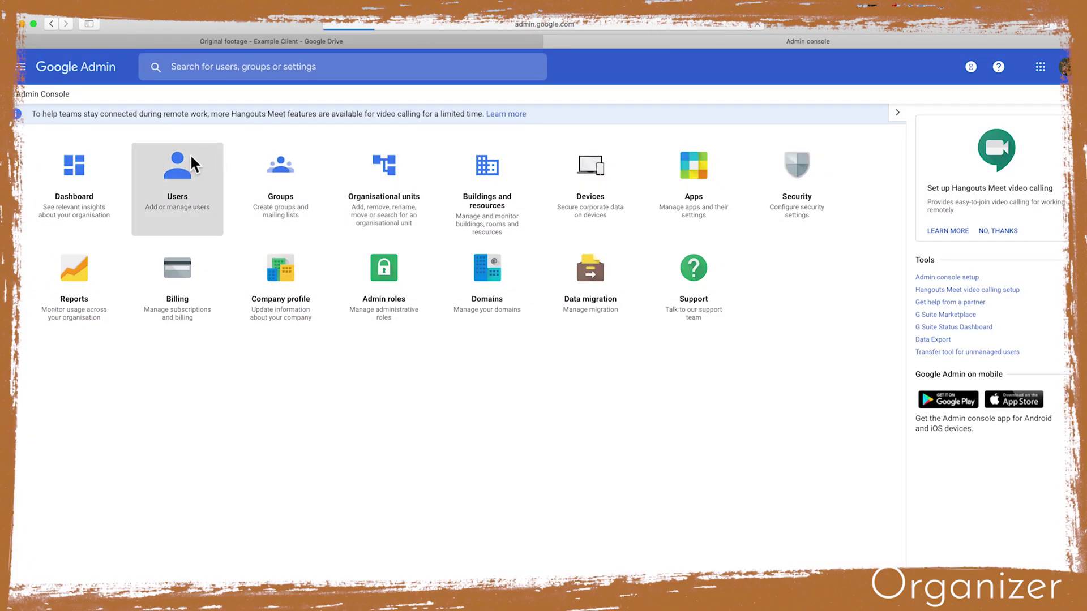
{"action": "left_click", "coordinate": [191, 158]}
{"action": "left_click", "coordinate": [142, 279]}
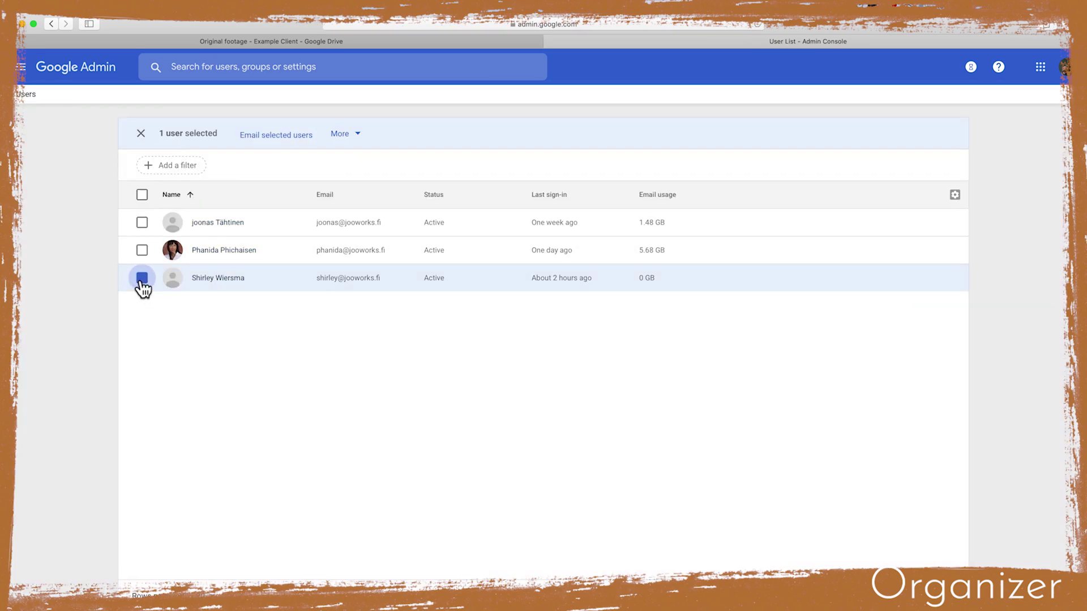
{"action": "left_click", "coordinate": [142, 279]}
Return to My Drive and view the JooWorks files sharing settings without changing them
{"action": "left_click", "coordinate": [267, 38]}
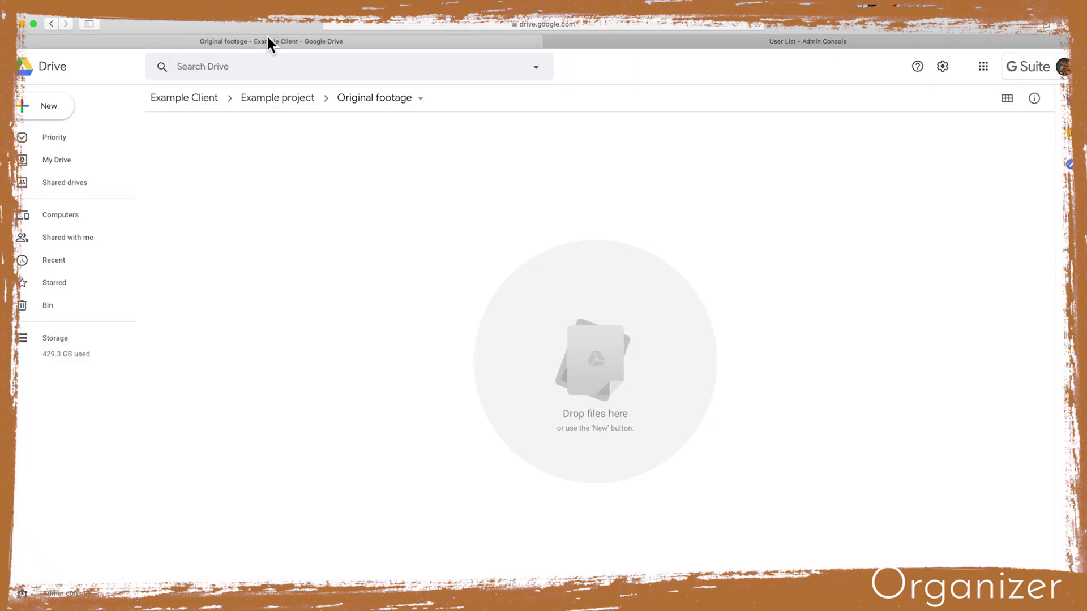
{"action": "left_click", "coordinate": [51, 160]}
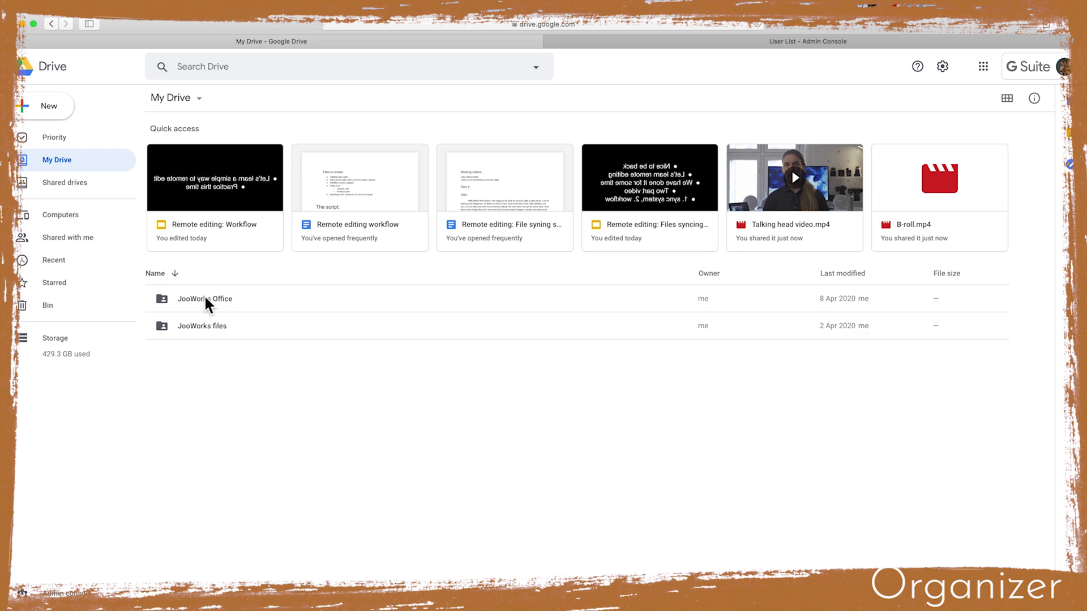
{"action": "right_click", "coordinate": [205, 329]}
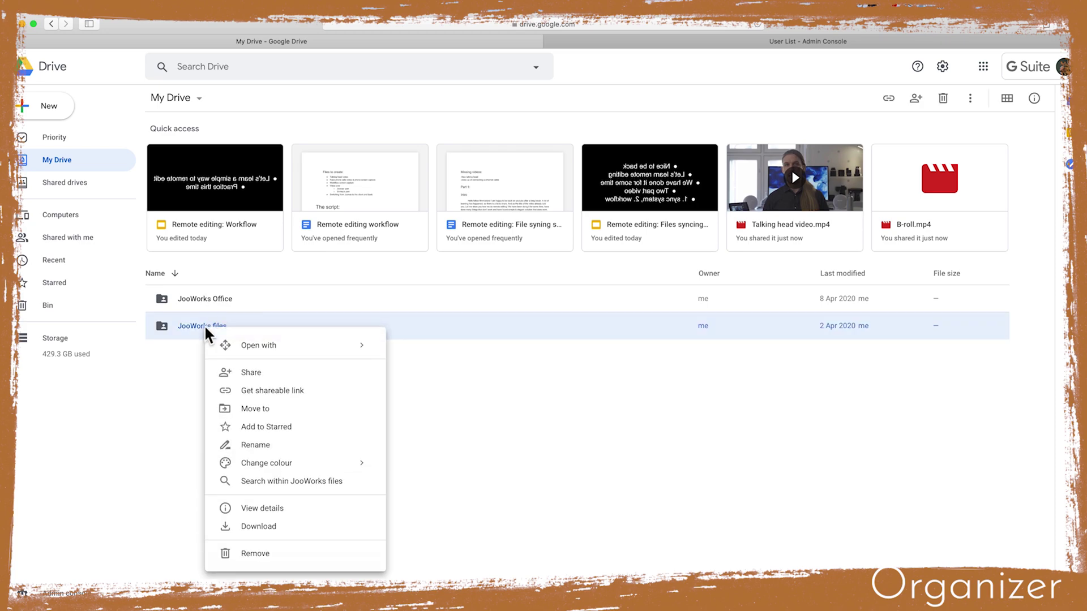
{"action": "left_click", "coordinate": [262, 376]}
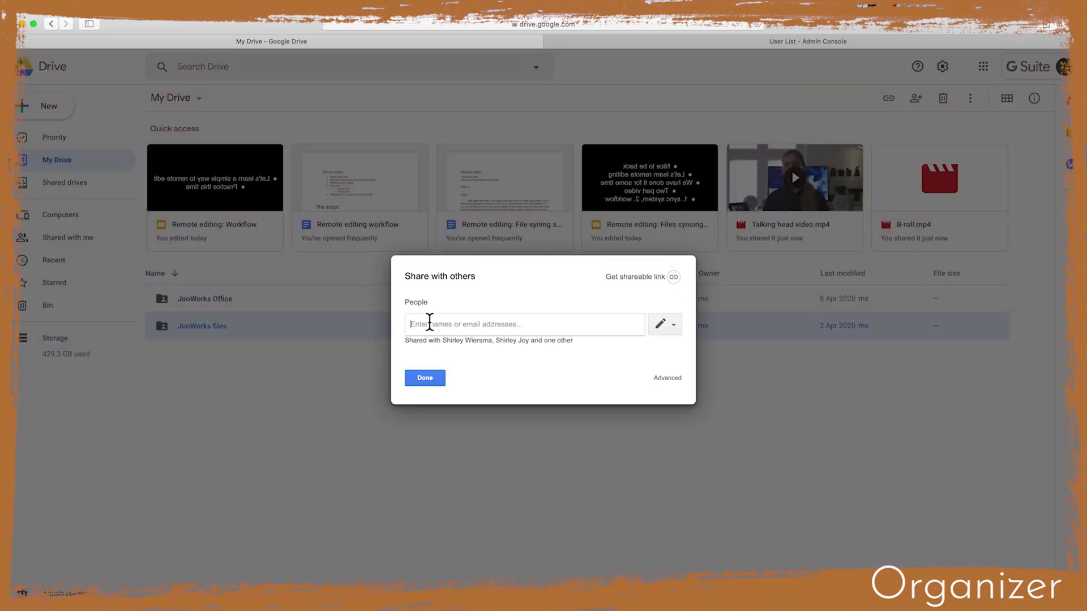
{"action": "left_click", "coordinate": [430, 377]}
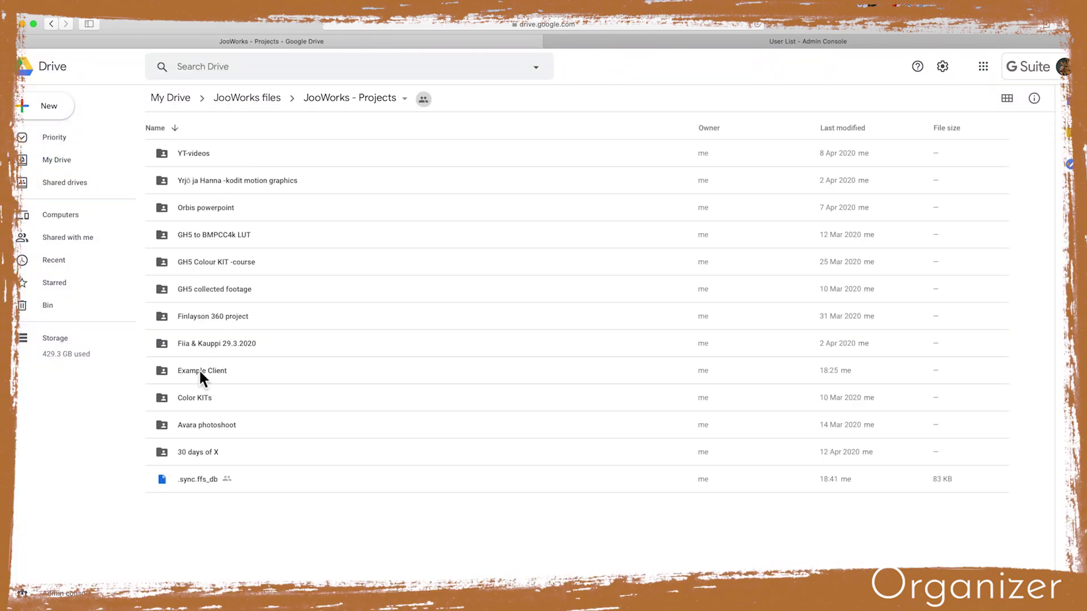
Share Example Client with the editor's address, noting 'Here is the project for you to edit!'
{"action": "right_click", "coordinate": [199, 369]}
{"action": "left_click", "coordinate": [281, 173]}
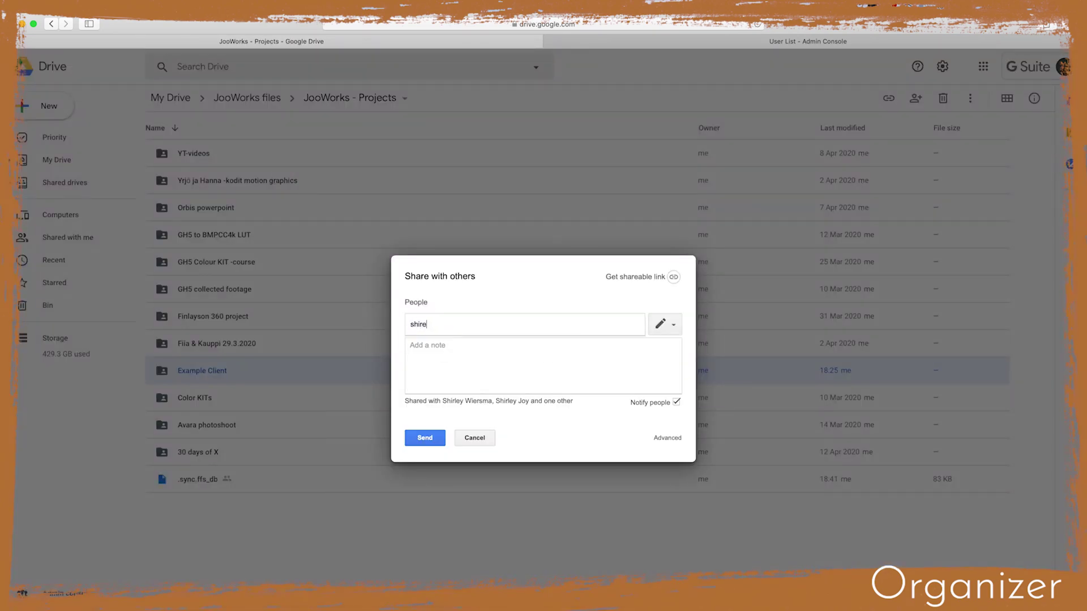
{"action": "left_click", "coordinate": [451, 348]}
{"action": "left_click", "coordinate": [451, 345]}
{"action": "type", "text": "Here is the project for you to edit!"}
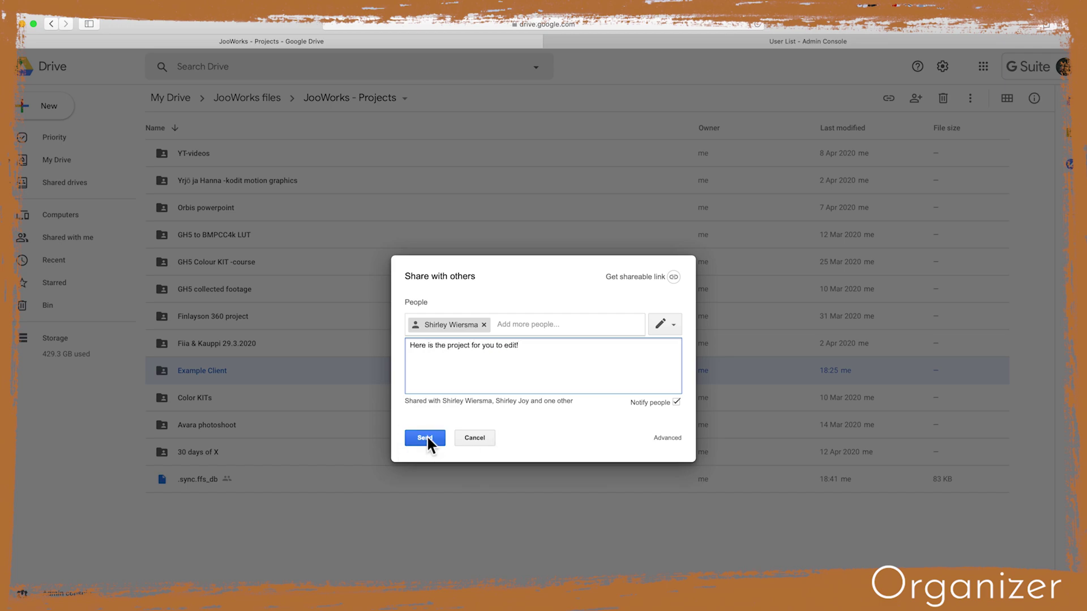
{"action": "left_click", "coordinate": [428, 436]}
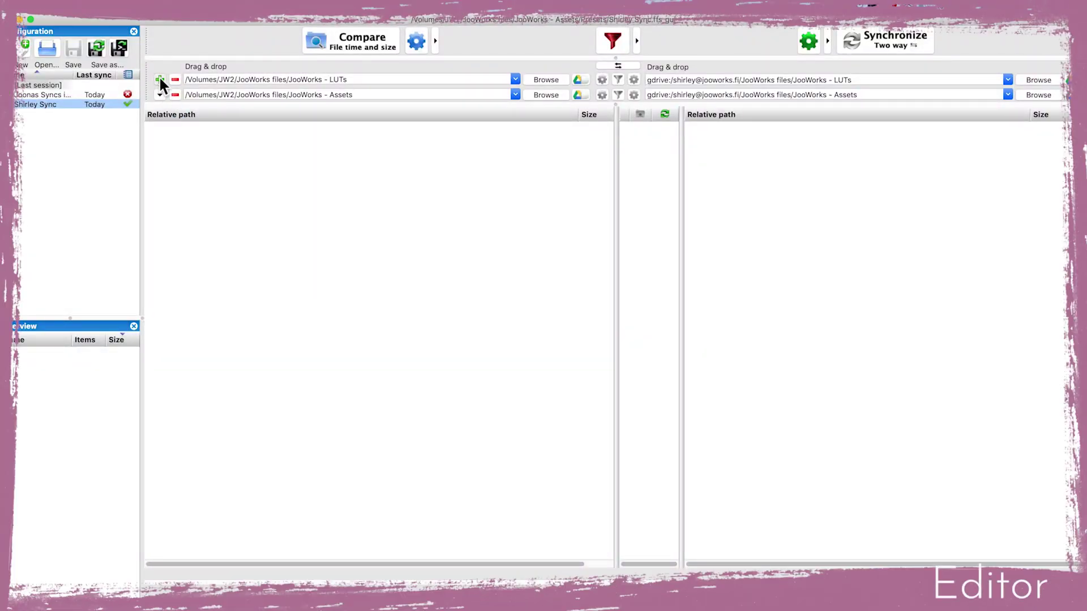
Add a folder pair whose Google Drive side is JooWorks files > JooWorks - Projects > Example Client
{"action": "left_click", "coordinate": [159, 78]}
{"action": "left_click", "coordinate": [1068, 80]}
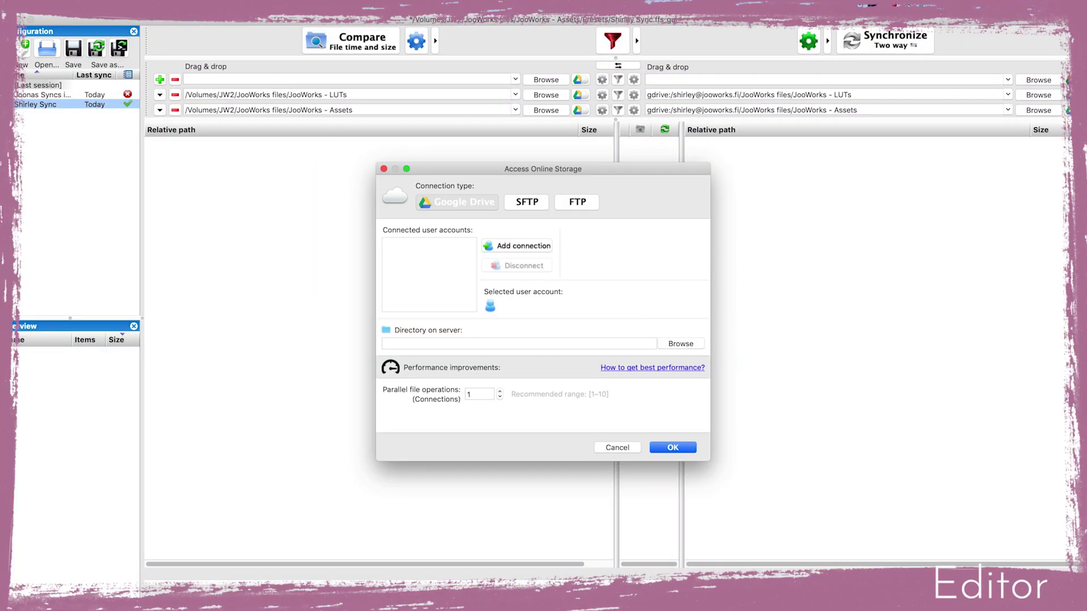
{"action": "left_click", "coordinate": [513, 247]}
{"action": "left_click", "coordinate": [576, 389]}
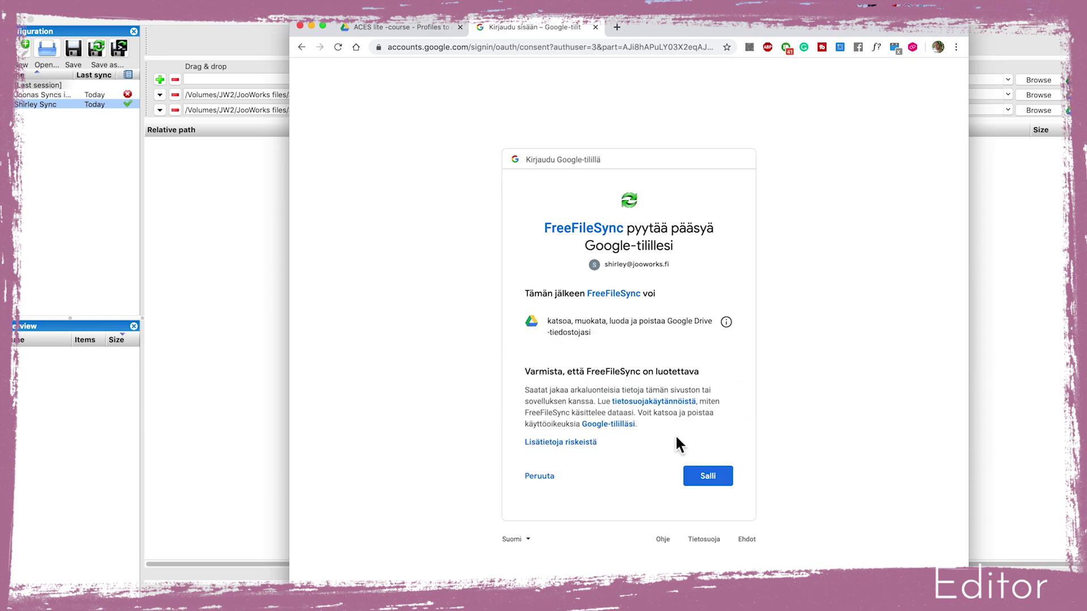
{"action": "left_click", "coordinate": [712, 478]}
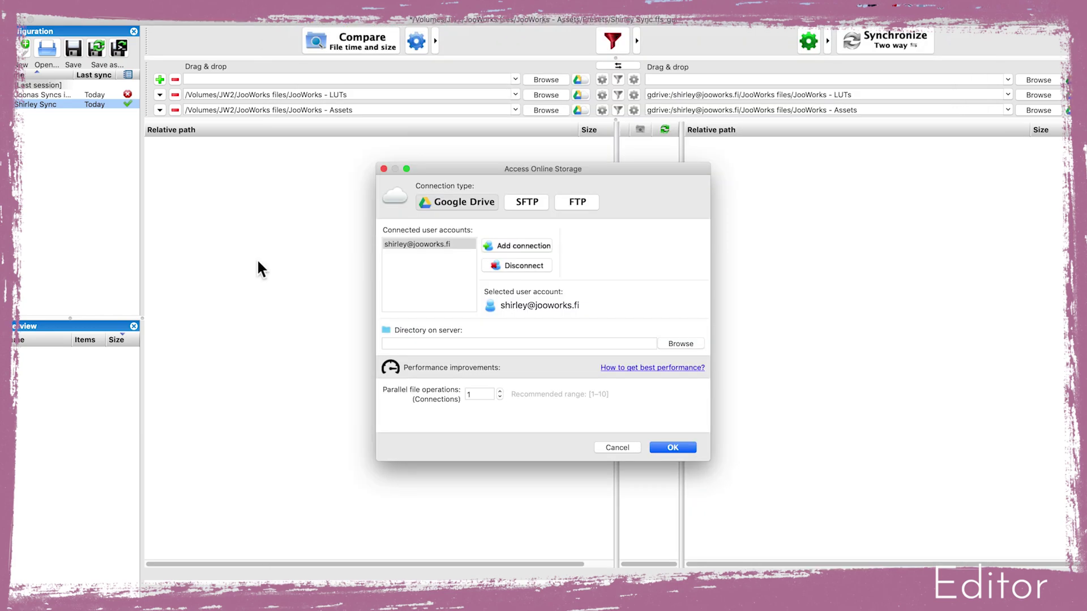
{"action": "left_click", "coordinate": [679, 344]}
{"action": "left_click", "coordinate": [462, 217]}
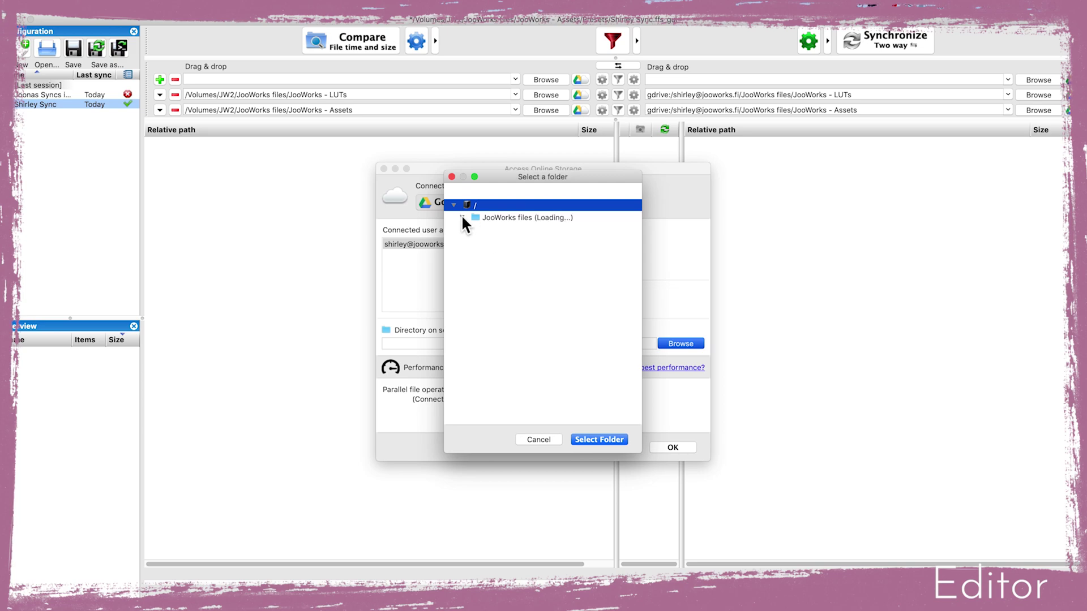
{"action": "left_click", "coordinate": [470, 253]}
{"action": "left_click", "coordinate": [508, 300]}
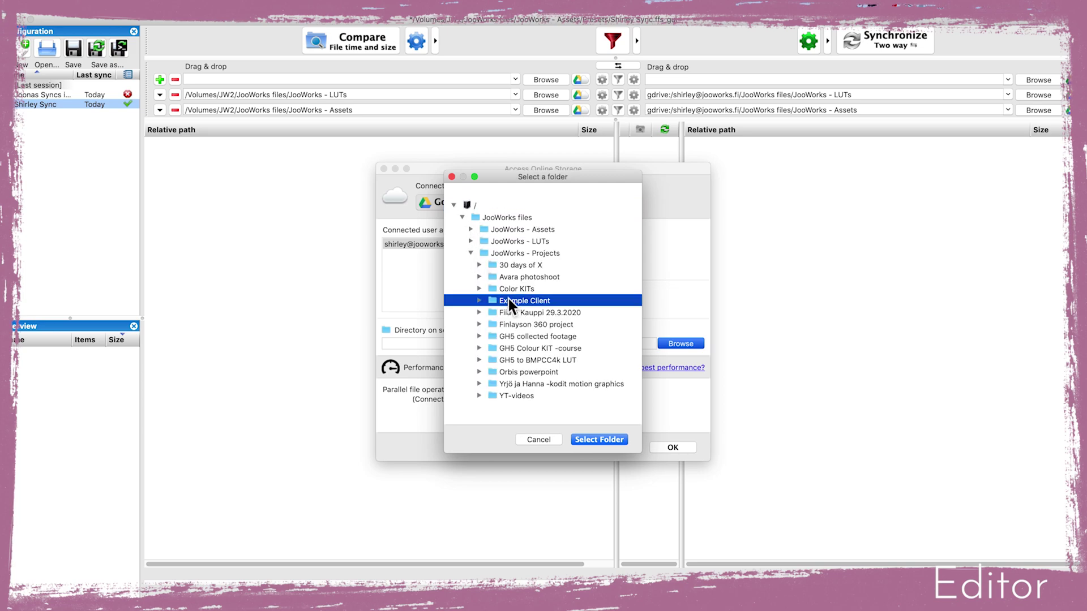
{"action": "left_click", "coordinate": [479, 301]}
{"action": "left_click", "coordinate": [600, 438]}
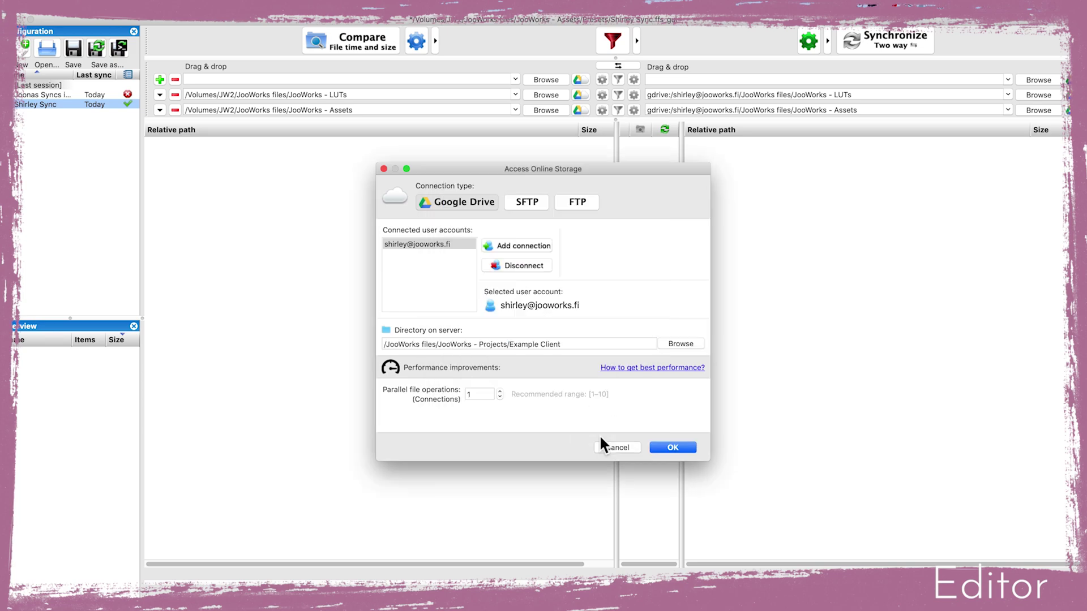
{"action": "left_click", "coordinate": [672, 447]}
Set the local side to a new Example Client folder in JW2's JooWorks - Projects
{"action": "left_click", "coordinate": [546, 82]}
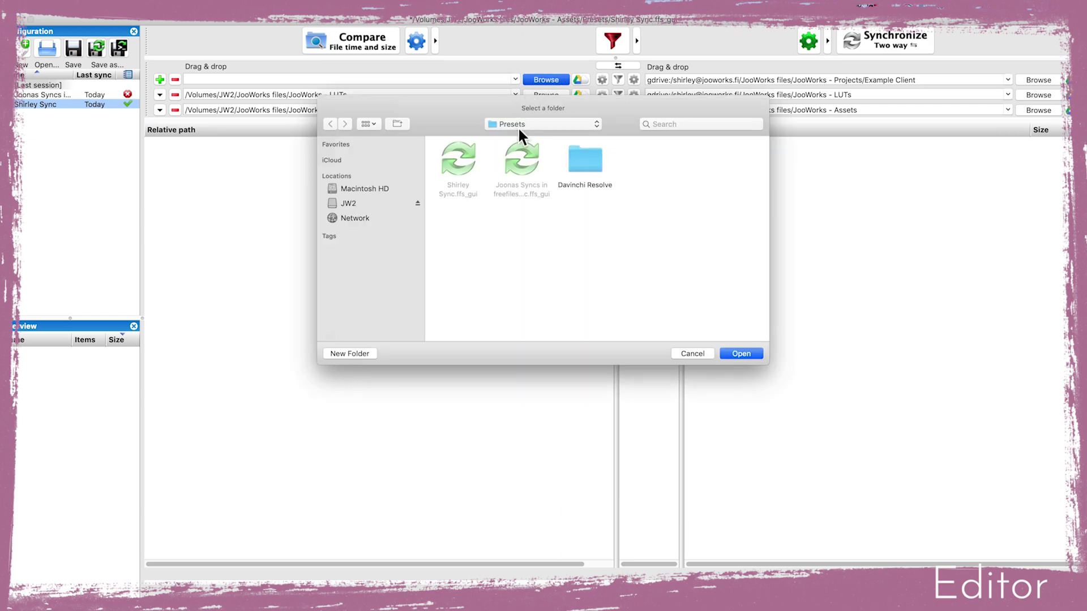
{"action": "left_click", "coordinate": [351, 199]}
{"action": "double_click", "coordinate": [524, 153]}
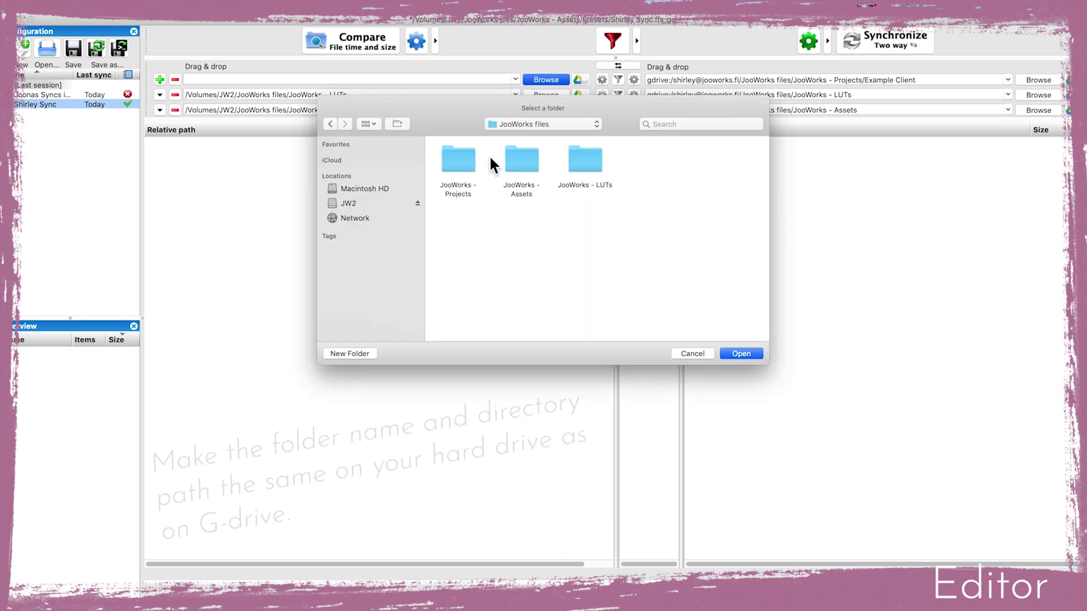
{"action": "double_click", "coordinate": [452, 157]}
{"action": "left_click", "coordinate": [355, 352]}
{"action": "type", "text": "Exampl"}
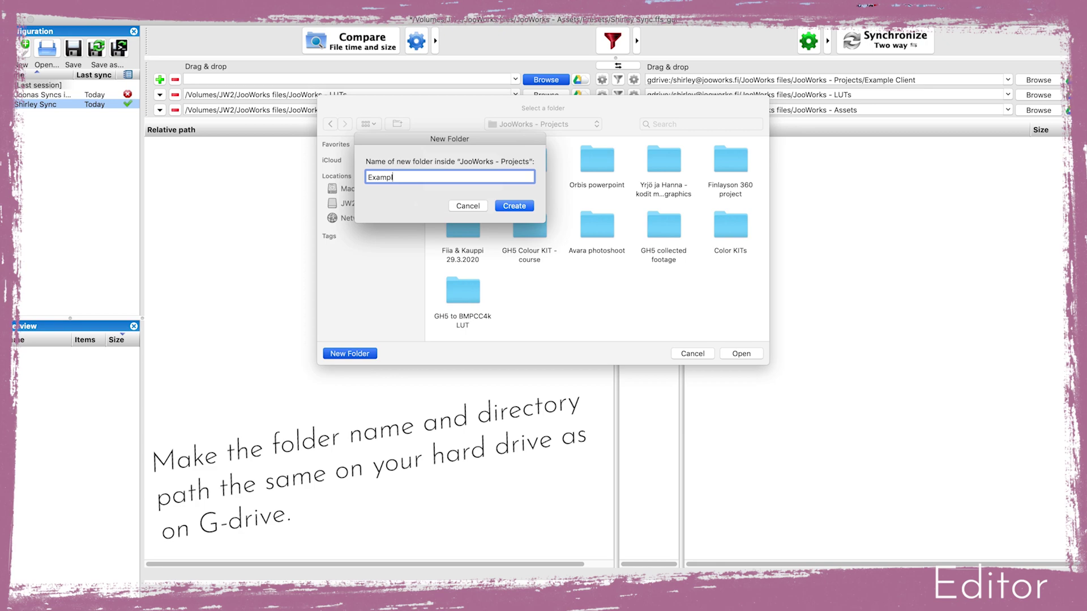
{"action": "type", "text": "e client"}
{"action": "key", "text": "BackSpace"}
{"action": "key", "text": "BackSpace"}
{"action": "key", "text": "BackSpace"}
{"action": "key", "text": "BackSpace"}
{"action": "key", "text": "BackSpace"}
{"action": "key", "text": "BackSpace"}
{"action": "type", "text": "Client"}
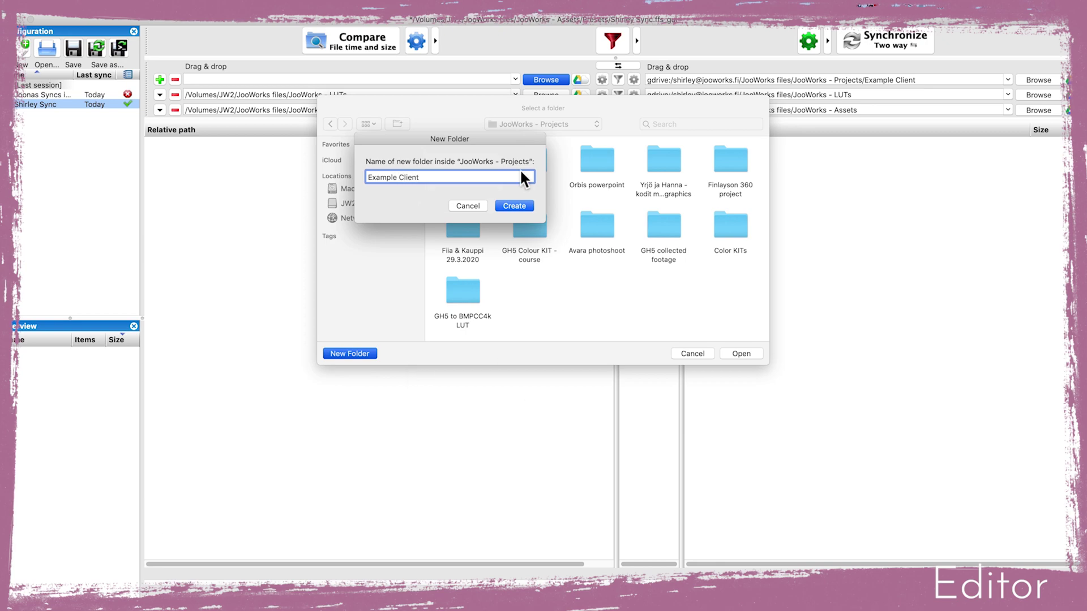
{"action": "left_click", "coordinate": [514, 206]}
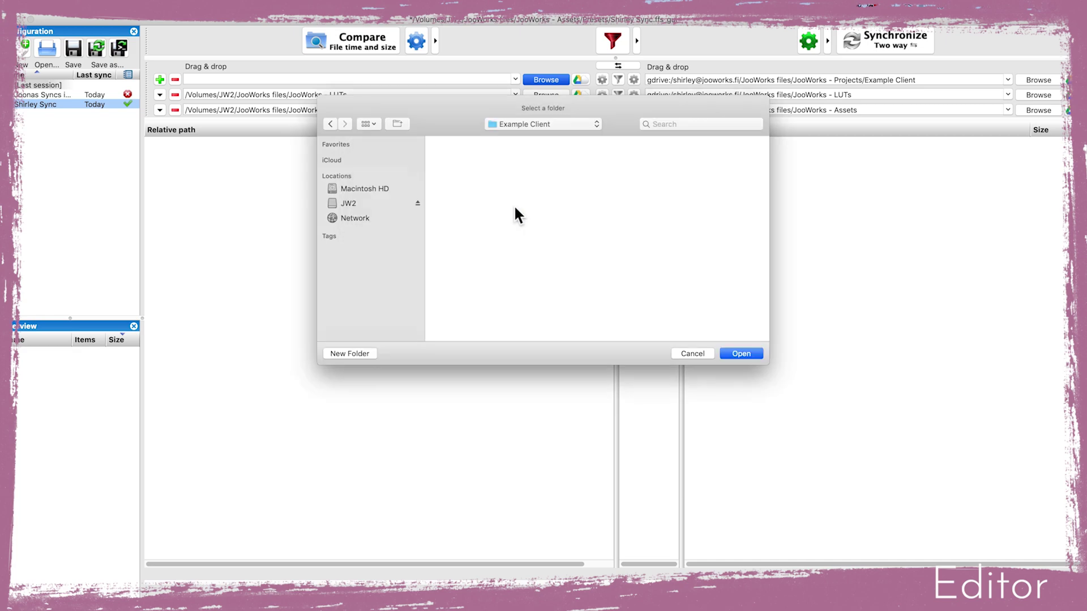
{"action": "left_click", "coordinate": [744, 352]}
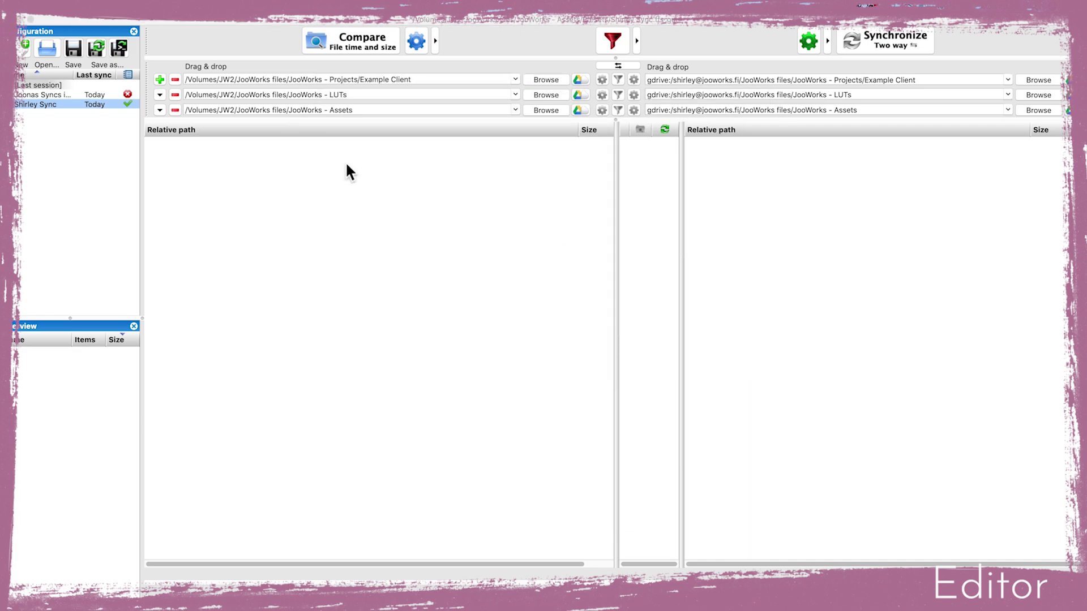
Compare the local and Drive folders and open the comparison settings
{"action": "left_click", "coordinate": [356, 42]}
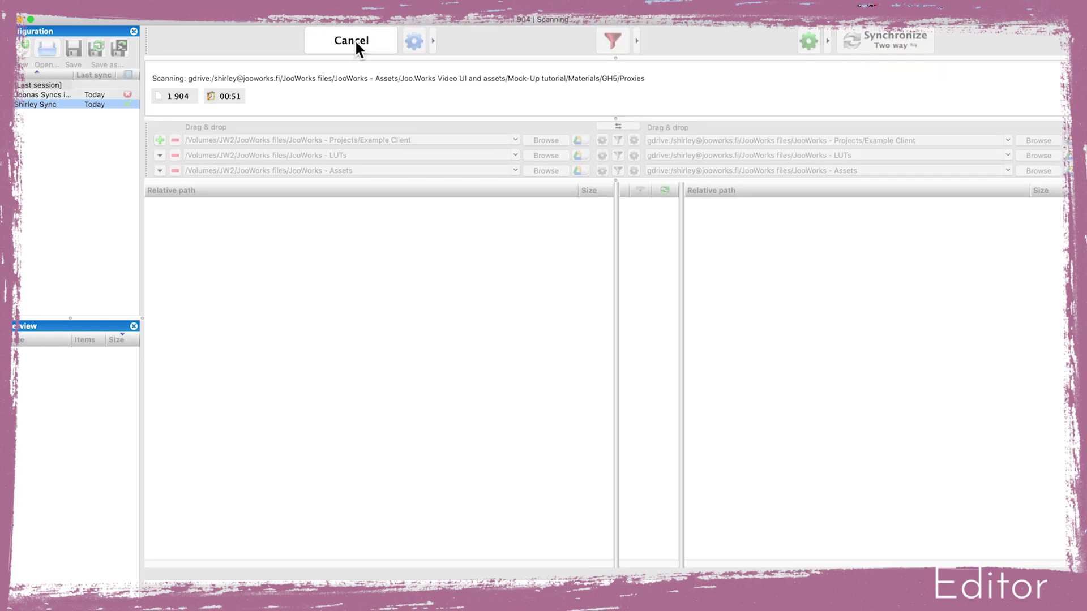
{"action": "left_click", "coordinate": [417, 43]}
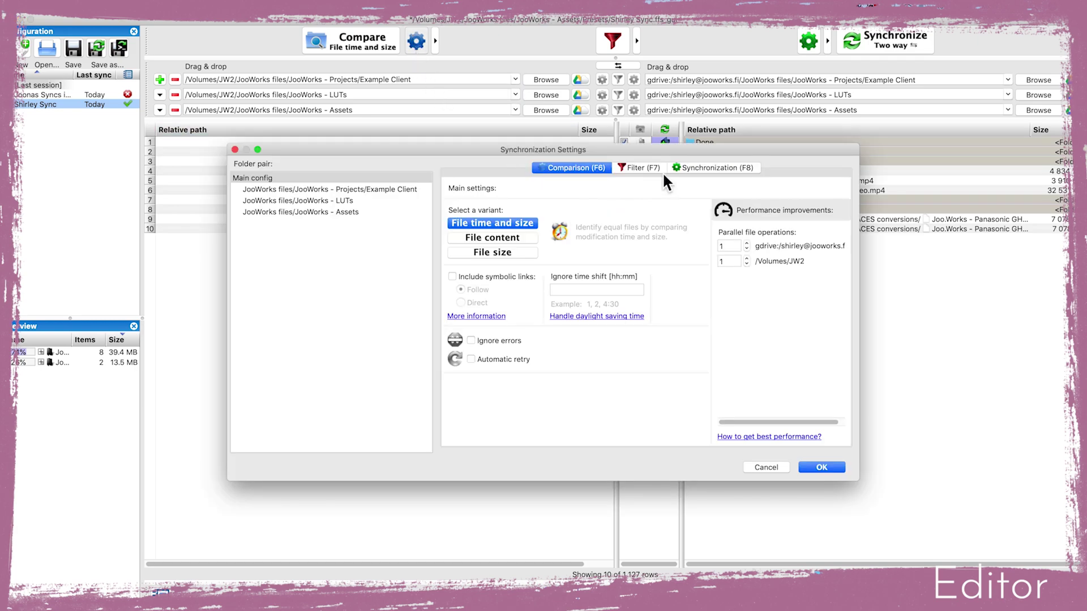
{"action": "left_click", "coordinate": [706, 169]}
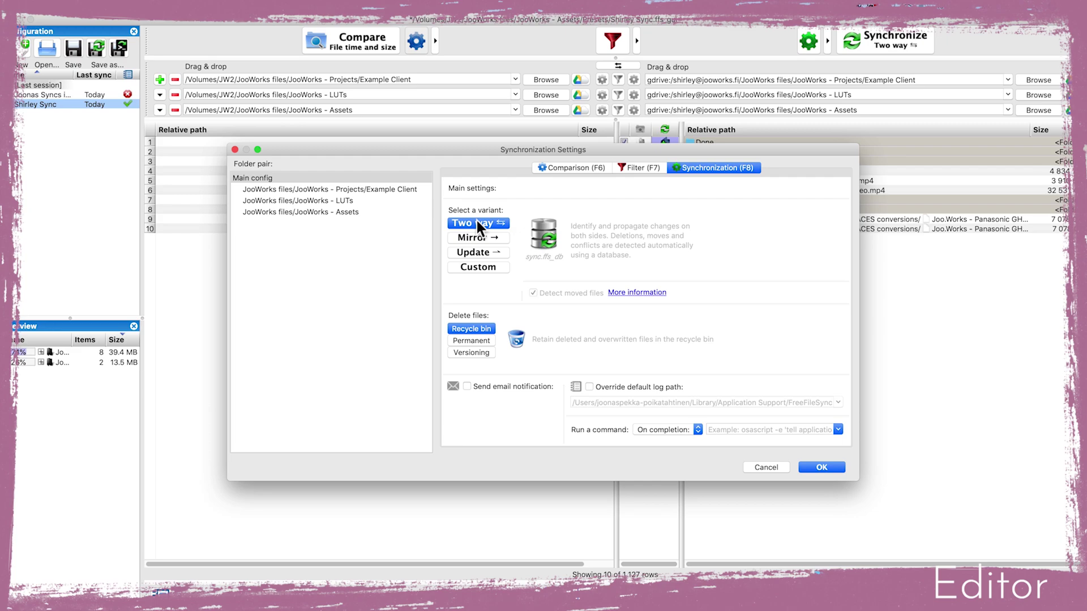
{"action": "left_click", "coordinate": [565, 168]}
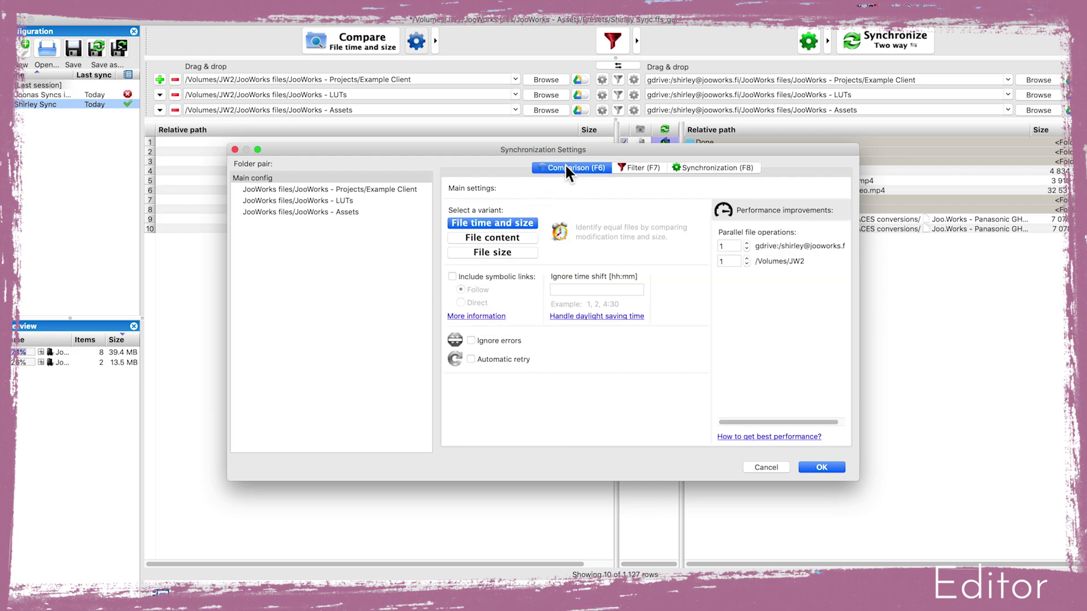
Enable automatic retry with 1-second delay and 3 parallel Drive operations; download FreeFileSync 10.22 for macOS
{"action": "left_click", "coordinate": [470, 359]}
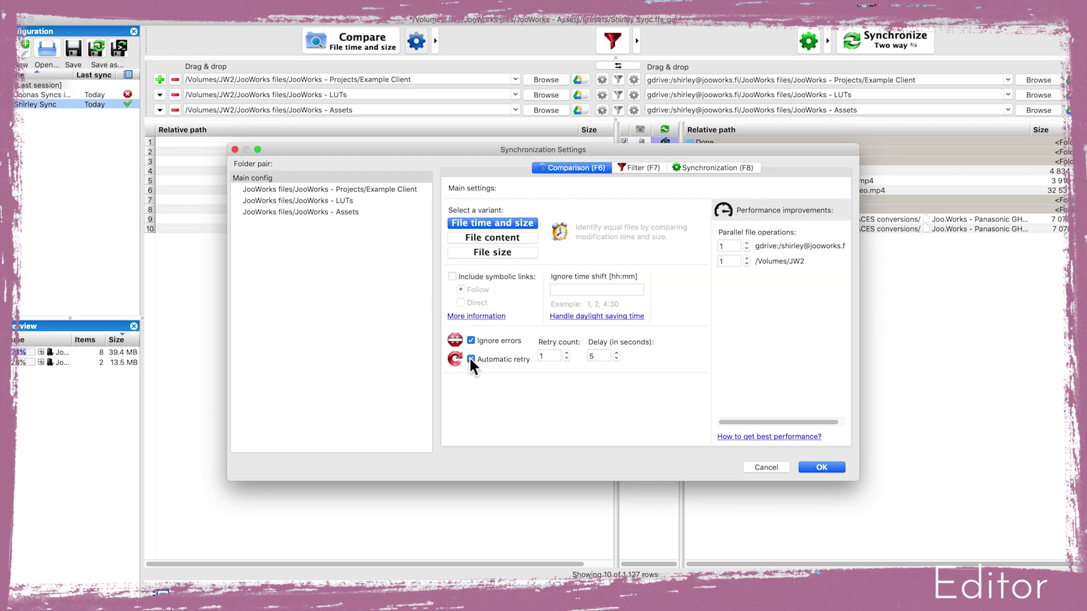
{"action": "left_click", "coordinate": [616, 358]}
{"action": "left_click", "coordinate": [616, 357]}
{"action": "left_click", "coordinate": [616, 358]}
{"action": "left_click", "coordinate": [616, 358]}
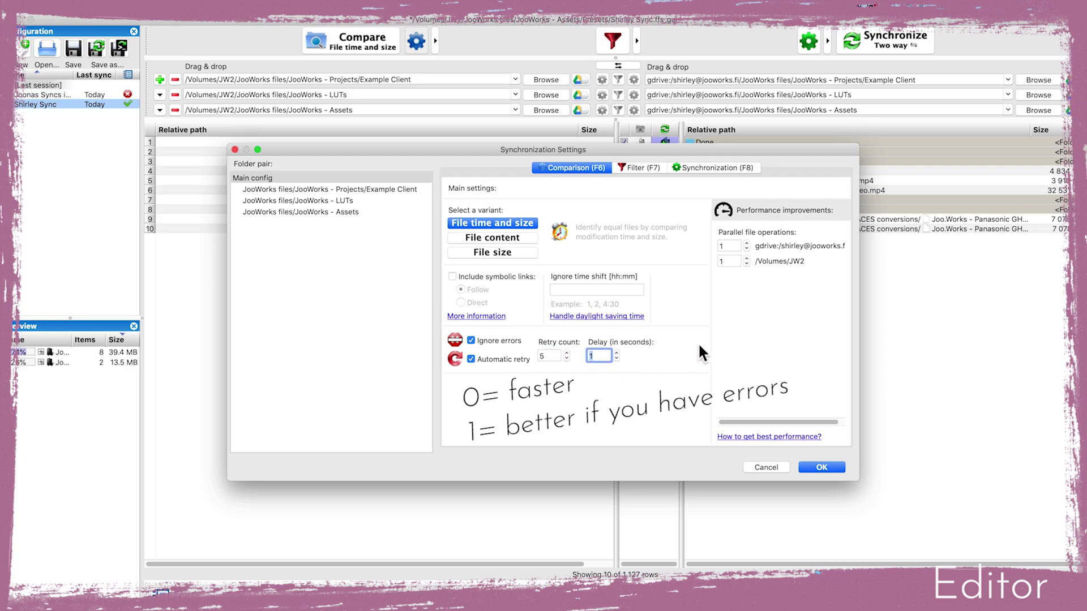
{"action": "left_click", "coordinate": [747, 243]}
{"action": "left_click", "coordinate": [747, 243]}
{"action": "left_click", "coordinate": [816, 467]}
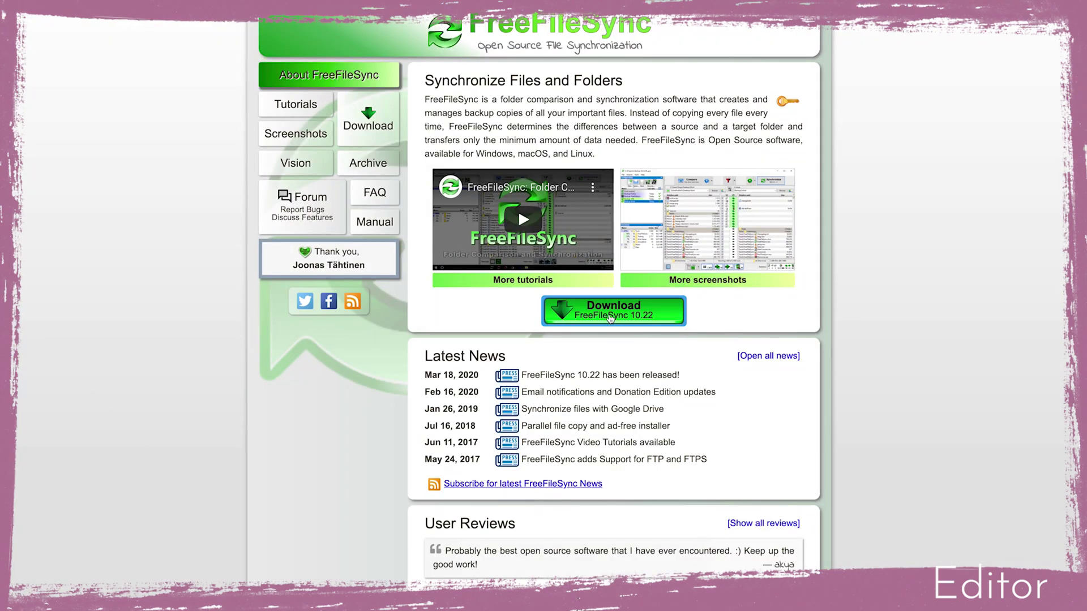
{"action": "left_click", "coordinate": [610, 317]}
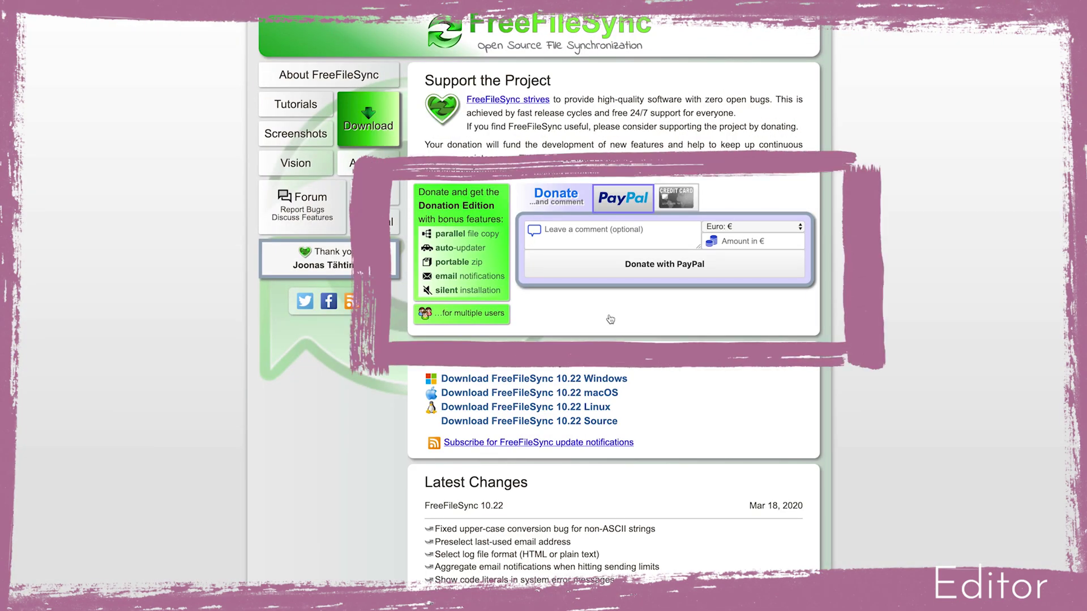
{"action": "left_click", "coordinate": [479, 393]}
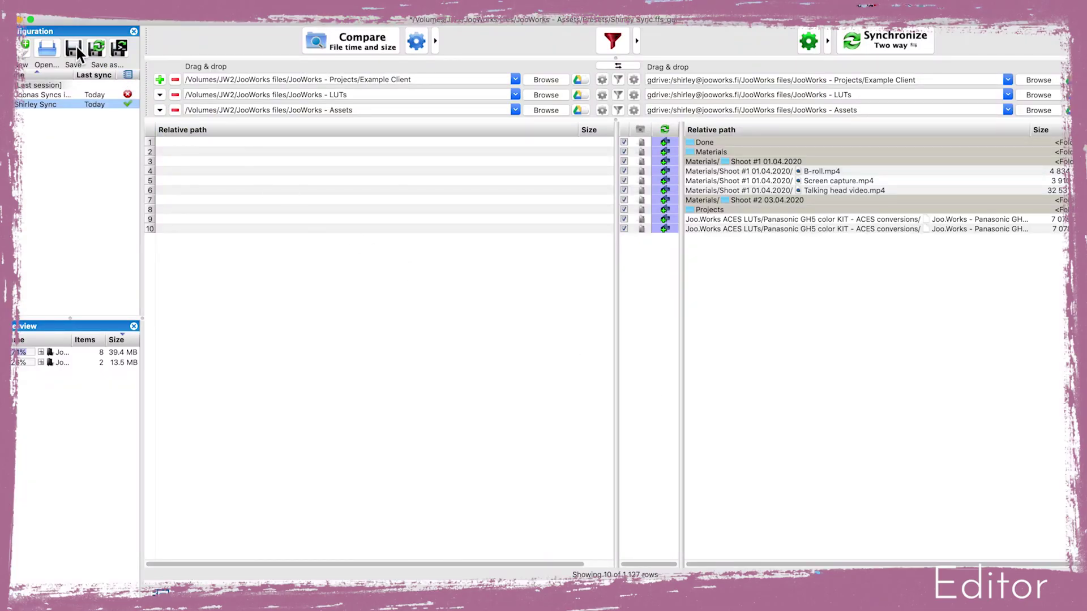
Save the FreeFileSync configuration and run the two-way sync of the project folders with Drive
{"action": "left_click", "coordinate": [74, 49]}
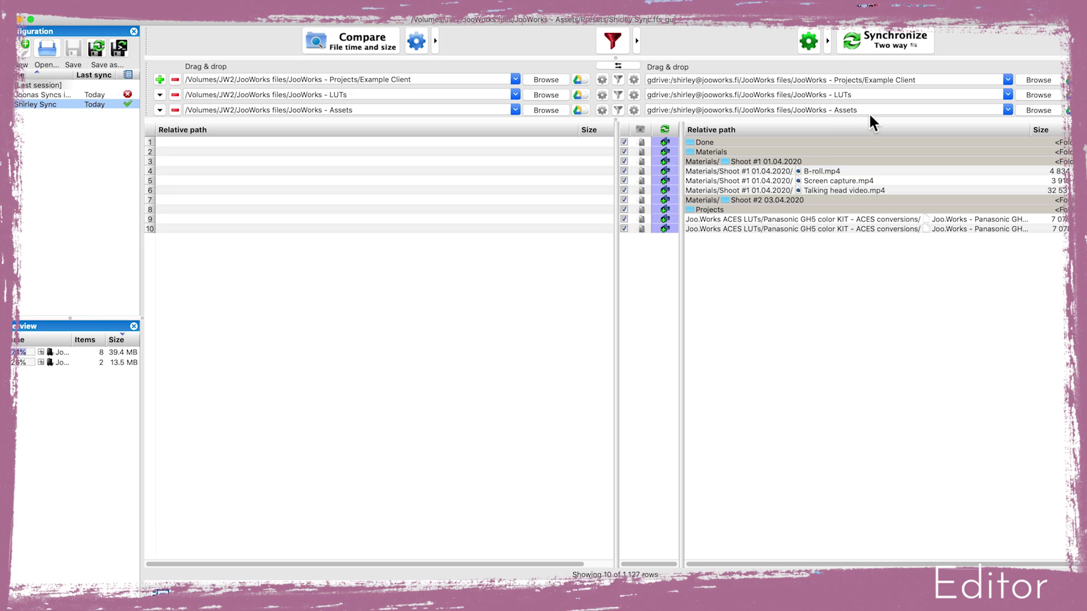
{"action": "left_click", "coordinate": [900, 40]}
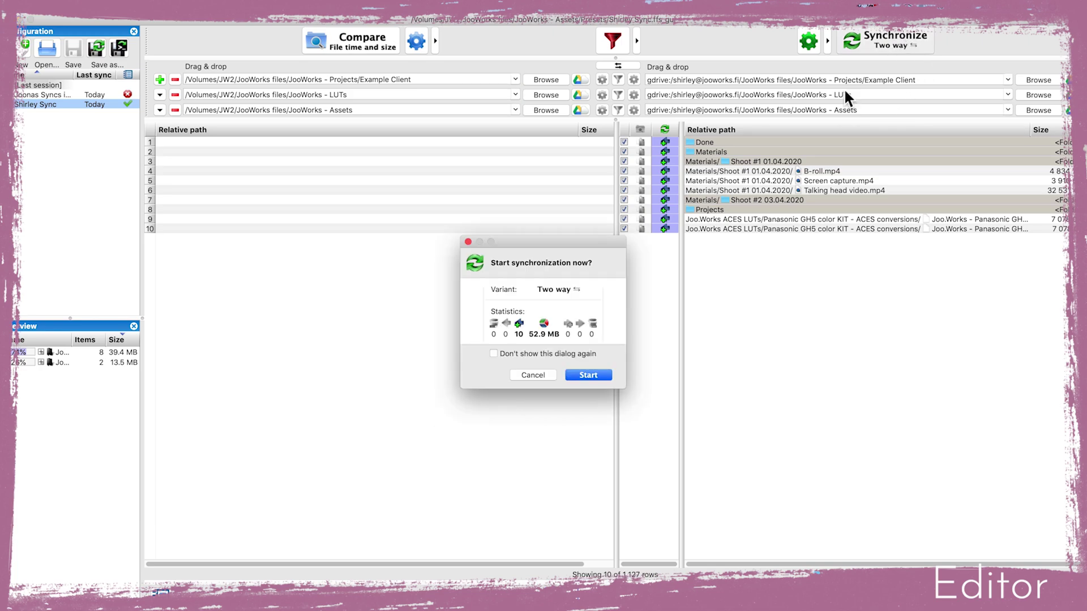
{"action": "left_click", "coordinate": [589, 375]}
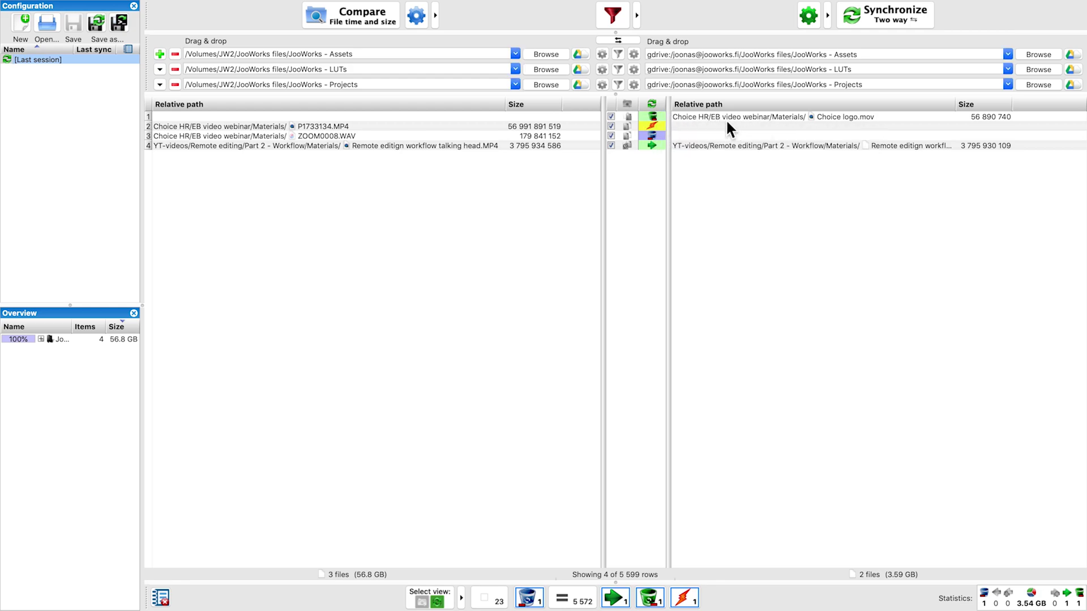
Put Choice logo.mov back from the Finder Trash into the EB video webinar Materials folder
{"action": "left_click", "coordinate": [808, 590]}
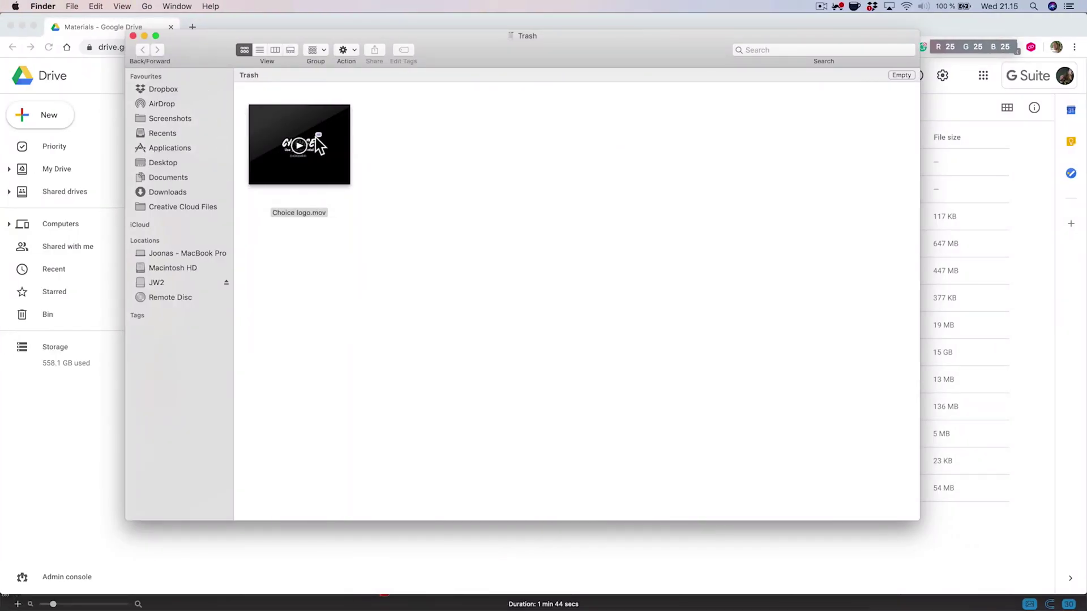
{"action": "right_click", "coordinate": [322, 147]}
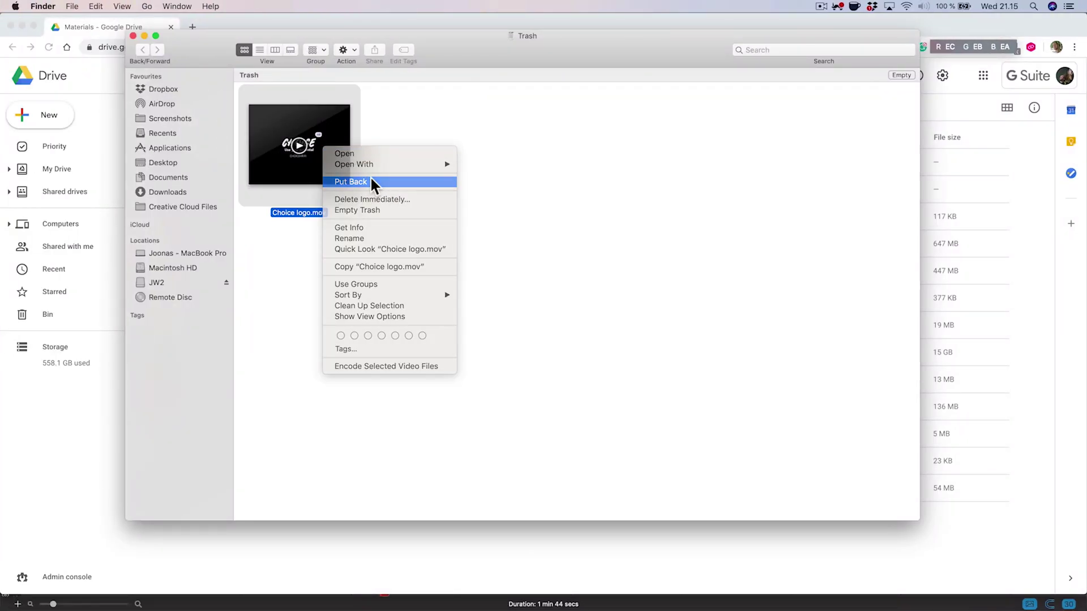
{"action": "left_click", "coordinate": [370, 181]}
{"action": "left_click", "coordinate": [341, 562]}
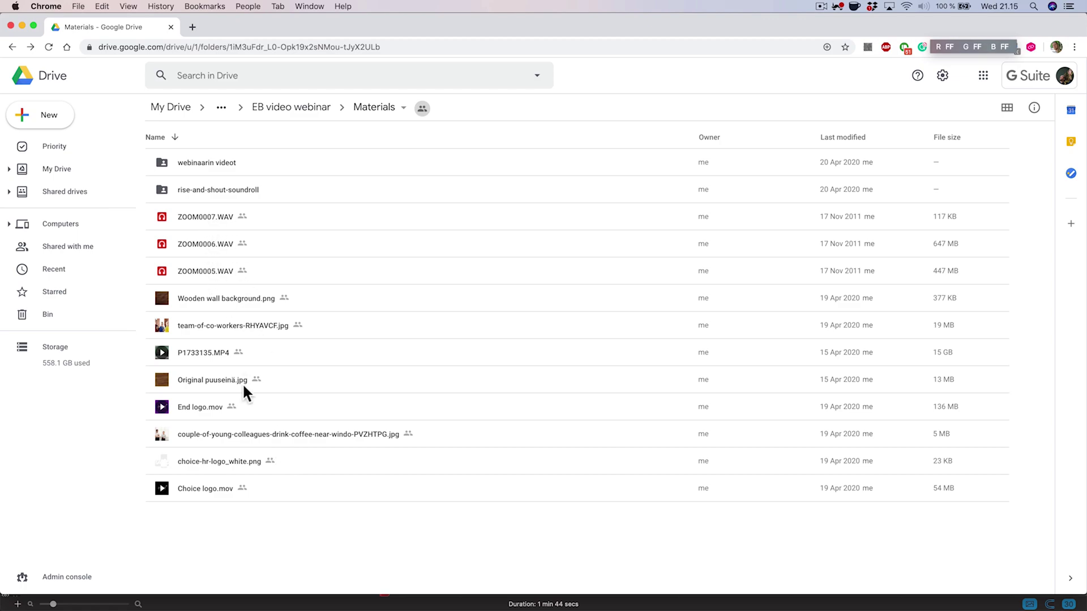
Restore ZOOM0008.WAV and P1733134.MP4 from the bin using the Materials folder's Activity panel
{"action": "left_click", "coordinate": [1035, 108]}
{"action": "double_click", "coordinate": [947, 291]}
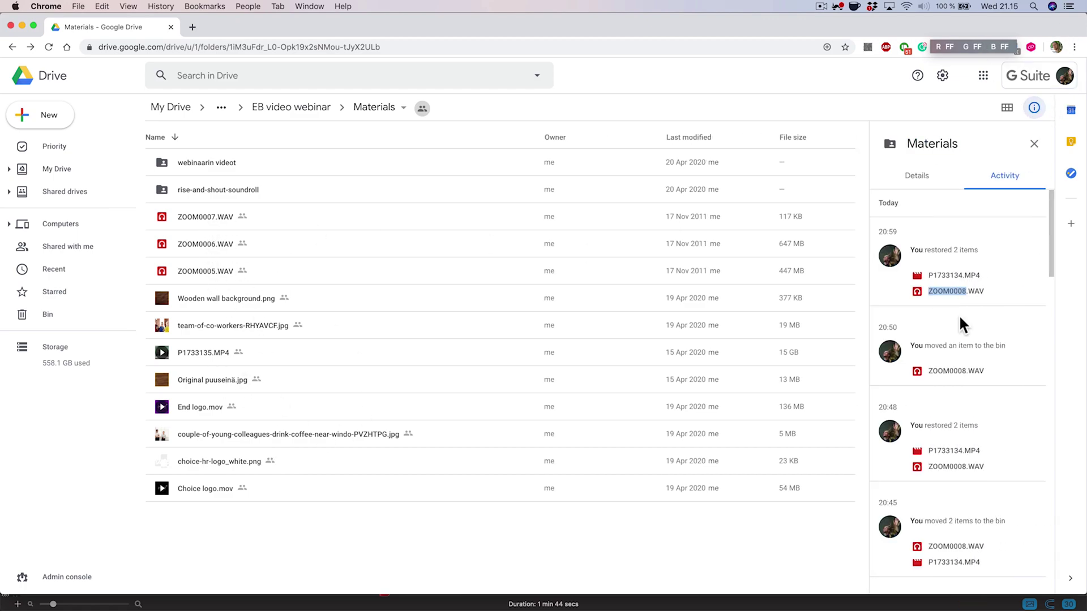
{"action": "right_click", "coordinate": [938, 292]}
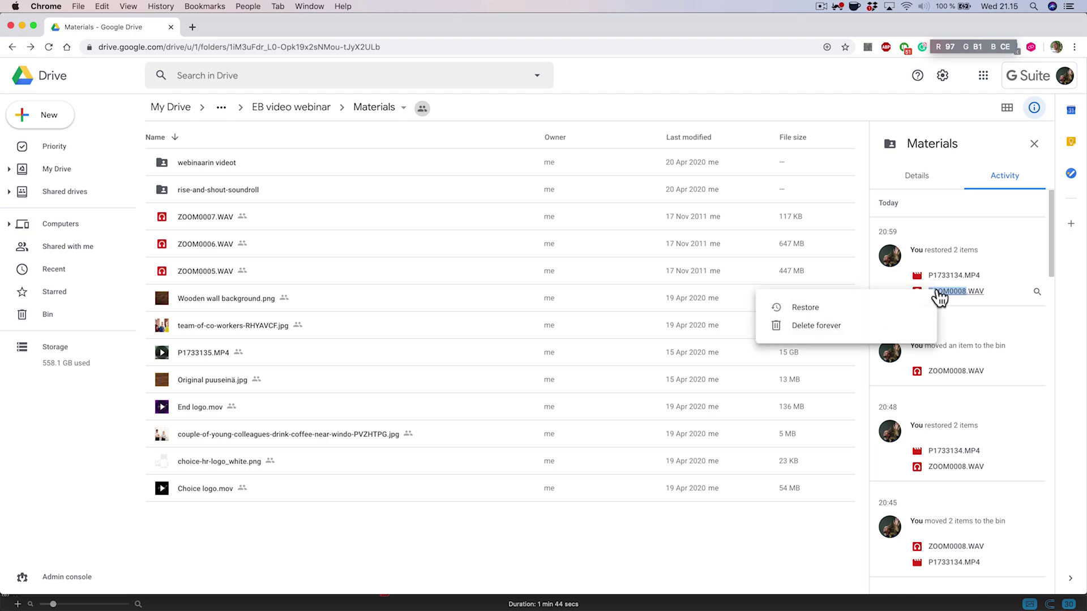
{"action": "left_click", "coordinate": [817, 310]}
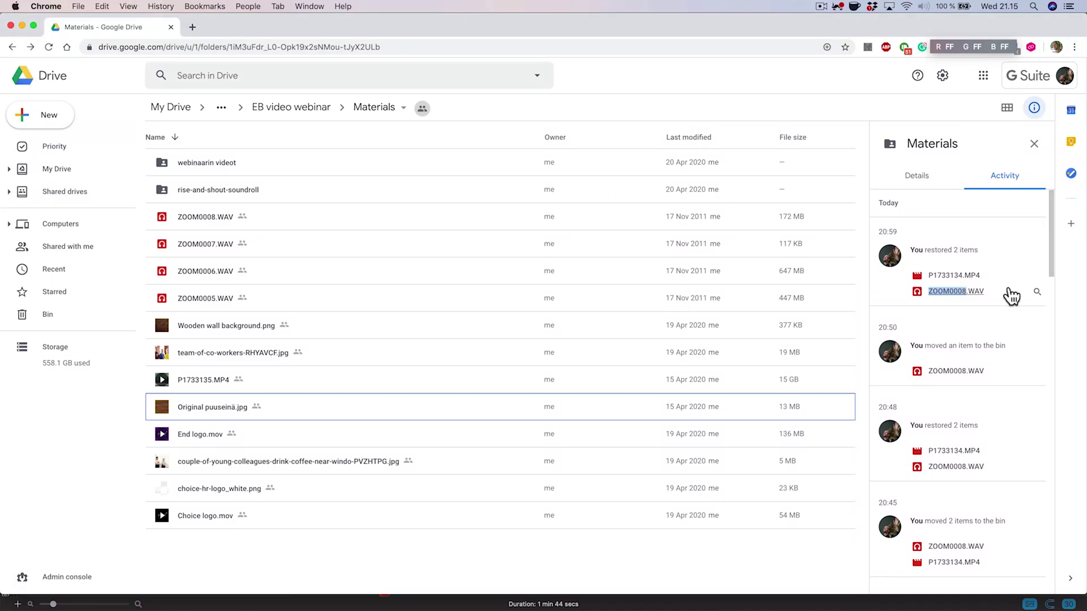
{"action": "right_click", "coordinate": [949, 275]}
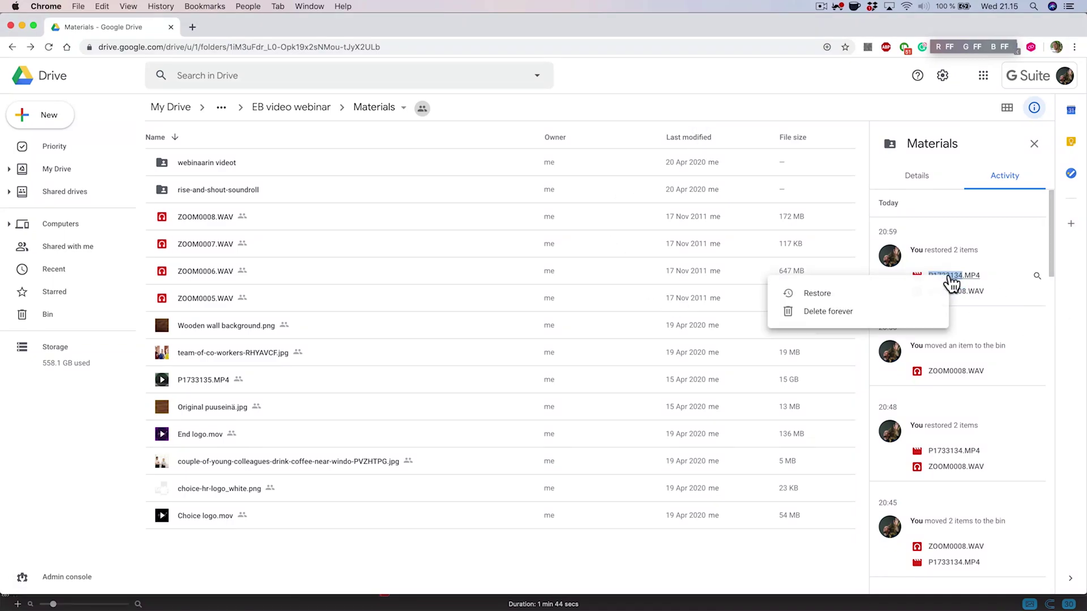
{"action": "left_click", "coordinate": [817, 294]}
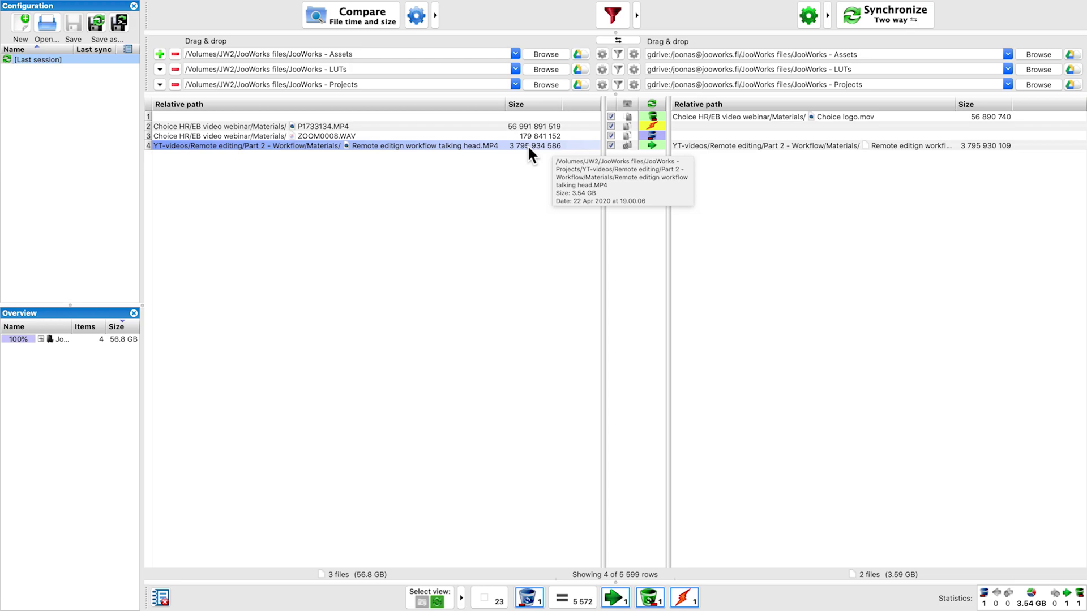
Switch row 4's talking head MP4 from update right to update left, pulling Drive's version locally
{"action": "left_click", "coordinate": [645, 145]}
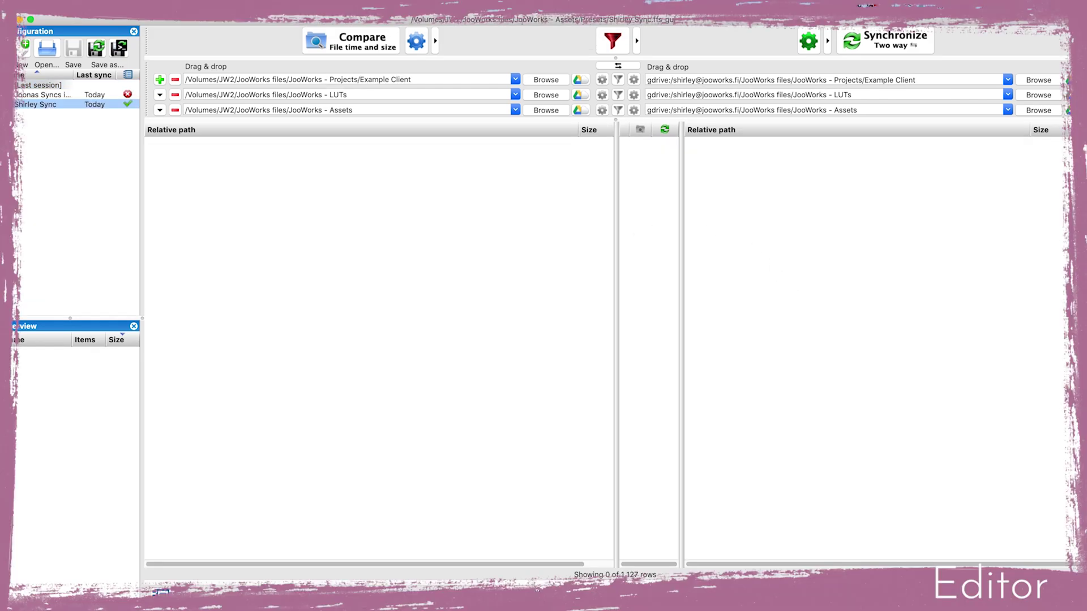
Create a Premiere project in Example Client/Projects named 'Example Client - Example project' with the editor's name suffix
{"action": "left_click", "coordinate": [562, 586]}
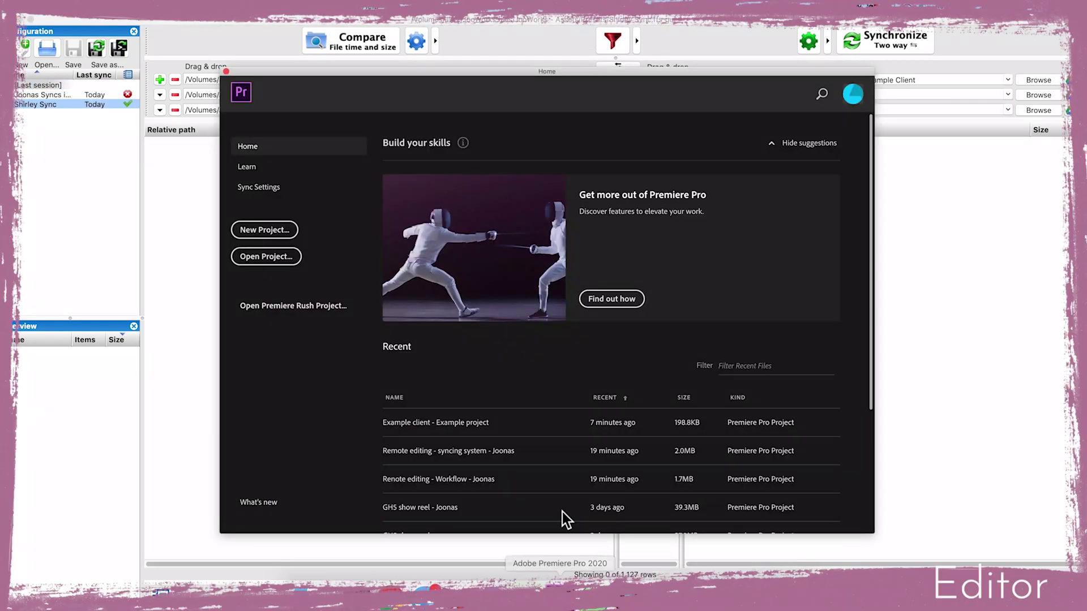
{"action": "left_click", "coordinate": [273, 231]}
{"action": "left_click", "coordinate": [702, 167]}
{"action": "left_click", "coordinate": [706, 173]}
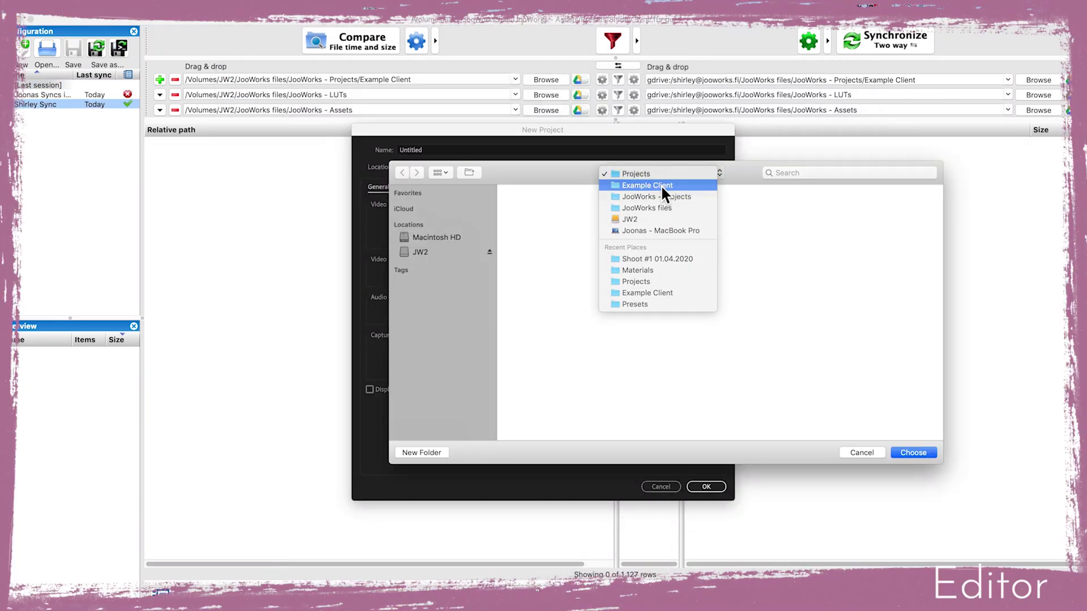
{"action": "left_click", "coordinate": [667, 192]}
{"action": "left_click", "coordinate": [906, 453]}
{"action": "left_click", "coordinate": [451, 151]}
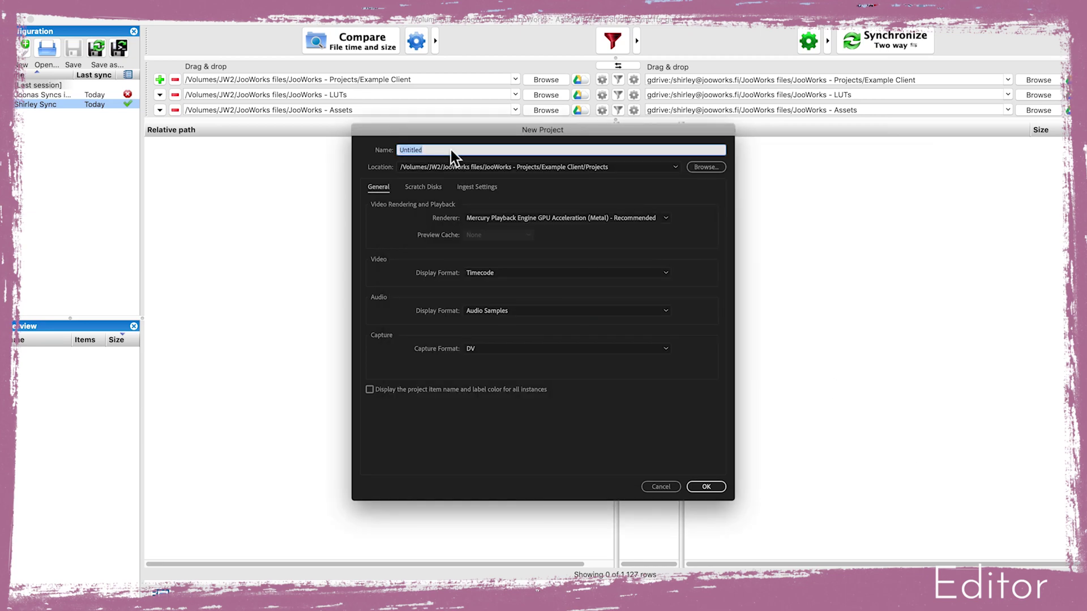
{"action": "type", "text": "Example Client - Example project -SHIRLEY"}
{"action": "left_click", "coordinate": [716, 483]}
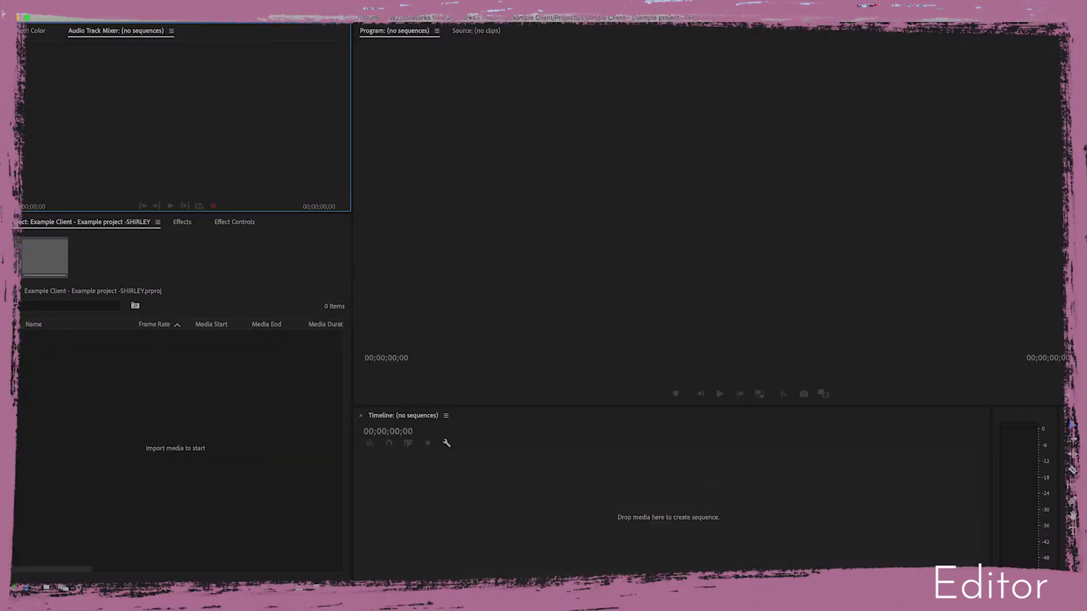
Export the Resolve project into the Projects folder, changing the name suffix to the editor's name in capitals
{"action": "left_click", "coordinate": [595, 586]}
{"action": "left_click", "coordinate": [112, 21]}
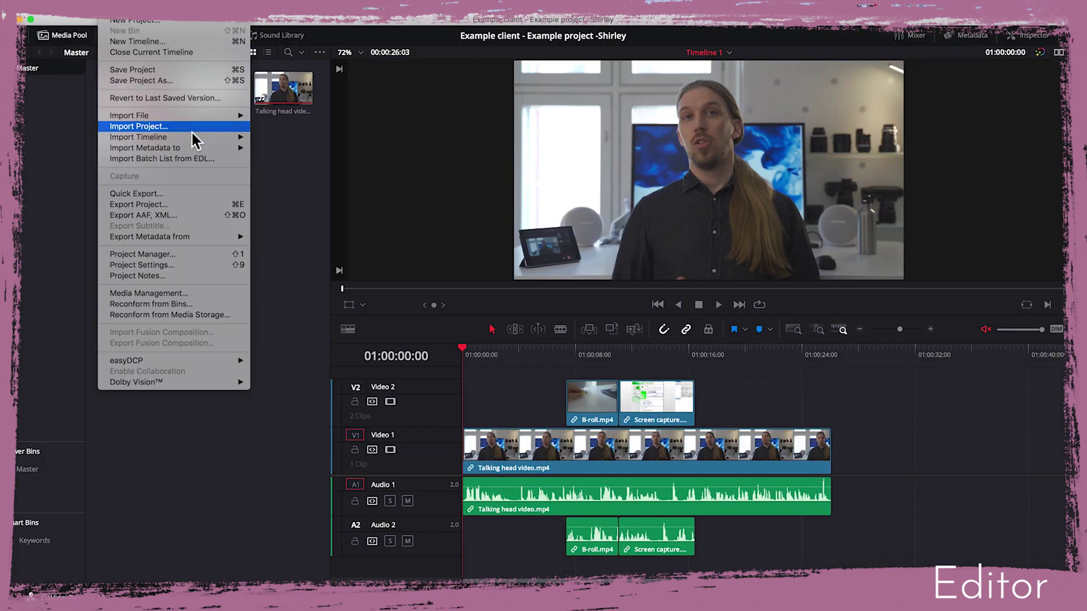
{"action": "left_click", "coordinate": [182, 212]}
{"action": "left_click", "coordinate": [566, 165]}
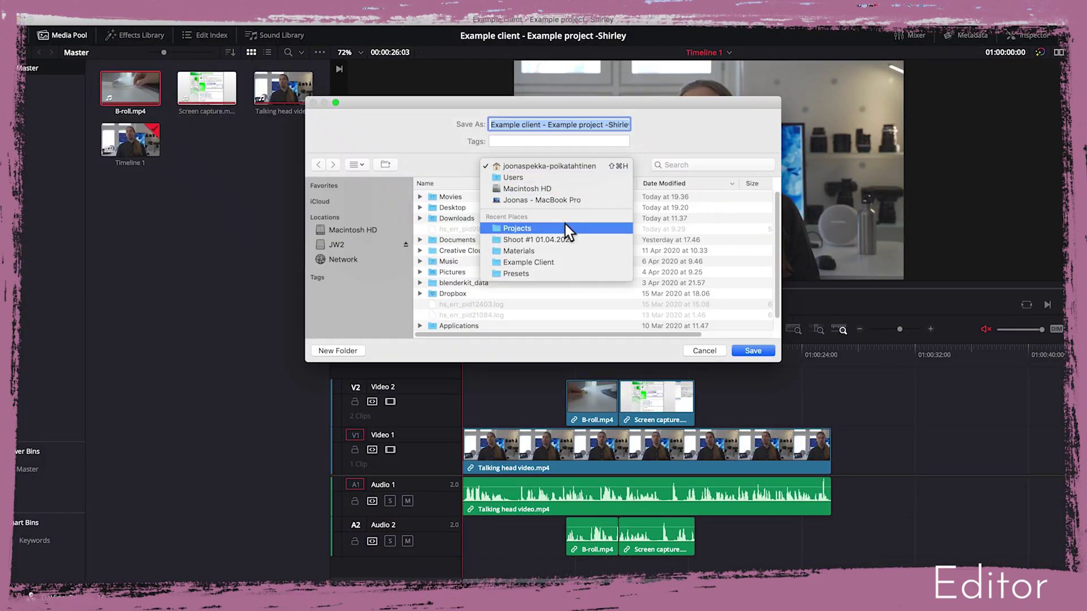
{"action": "left_click", "coordinate": [565, 224]}
{"action": "left_click_drag", "start_coordinate": [526, 124], "coordinate": [599, 123]}
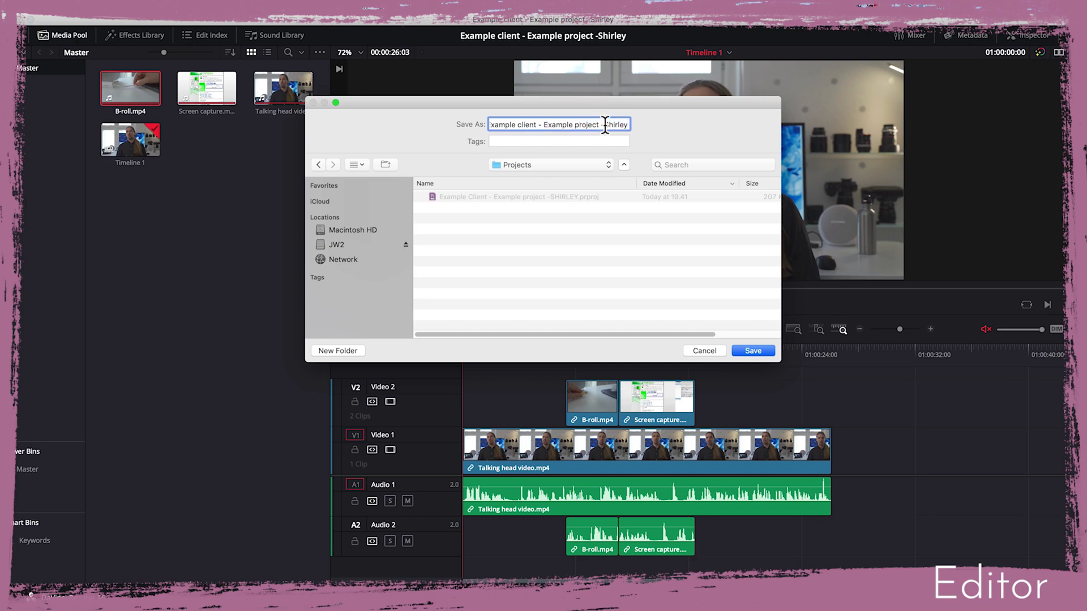
{"action": "double_click", "coordinate": [615, 124]}
{"action": "type", "text": "SHIRLEY"}
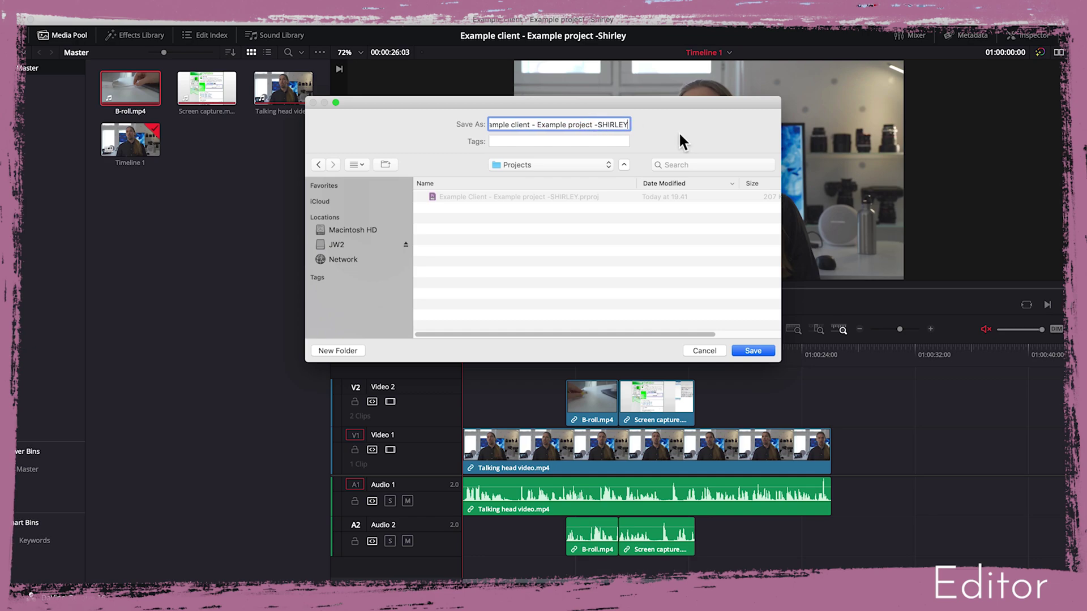
{"action": "left_click", "coordinate": [753, 351]}
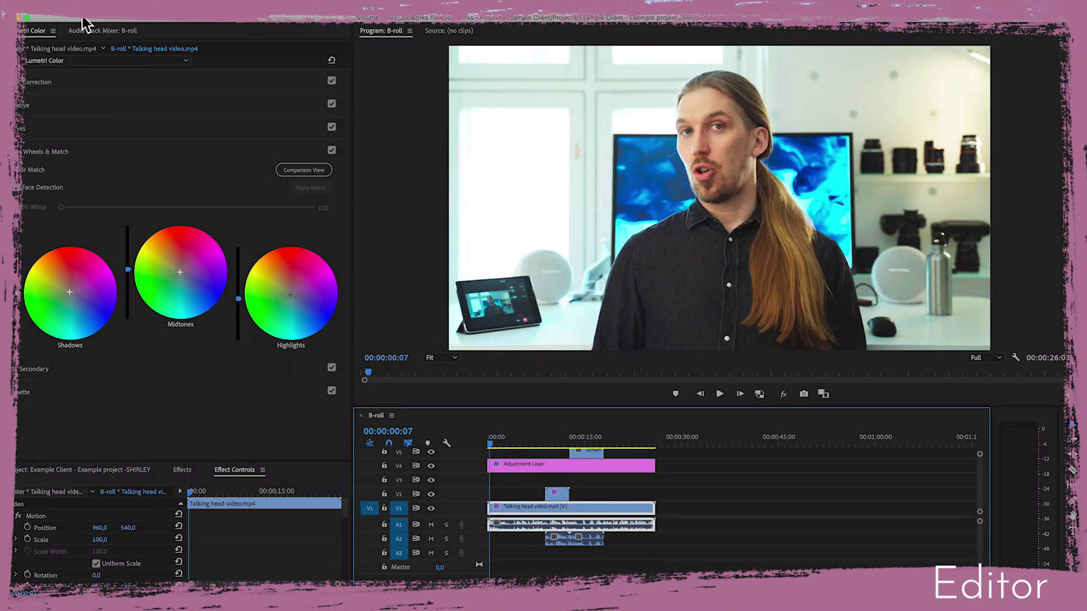
Save the Premiere project and rerun the FreeFileSync comparison to list the changed project files
{"action": "left_click", "coordinate": [91, 16]}
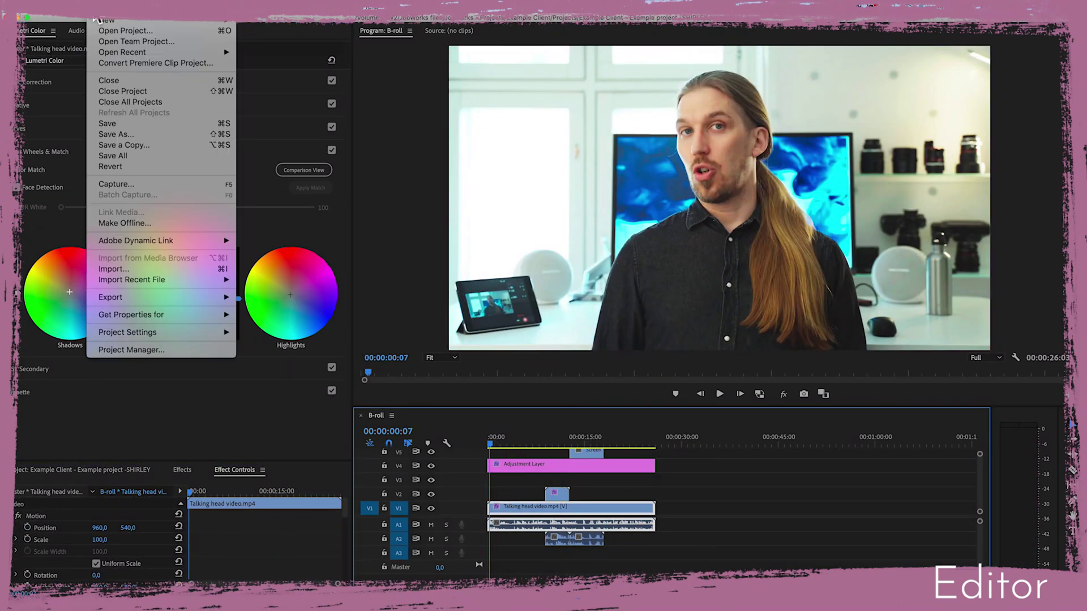
{"action": "left_click", "coordinate": [157, 124]}
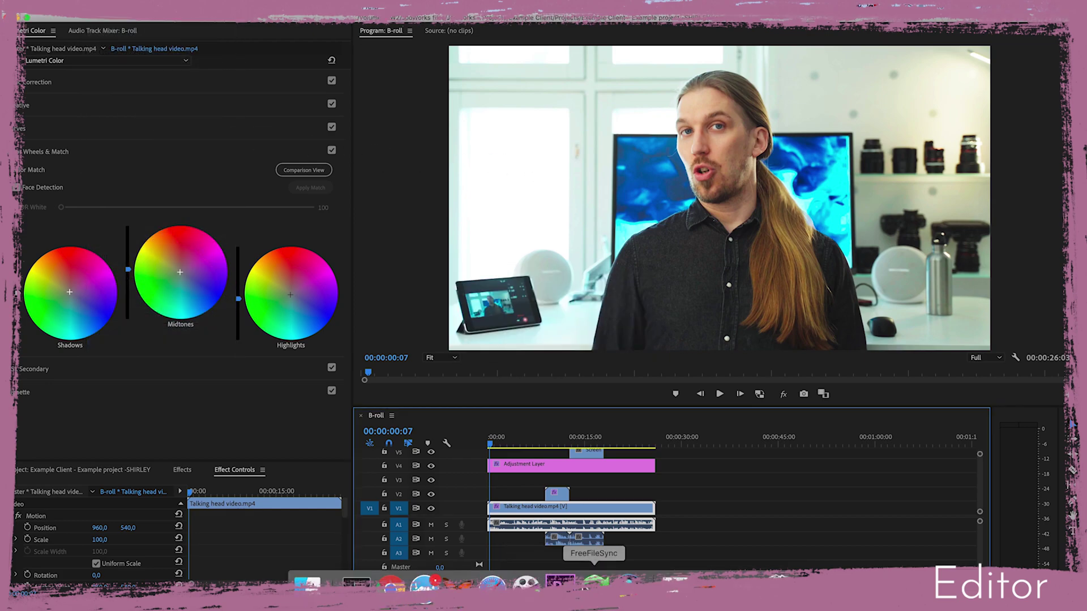
{"action": "left_click", "coordinate": [594, 586]}
{"action": "left_click", "coordinate": [381, 41]}
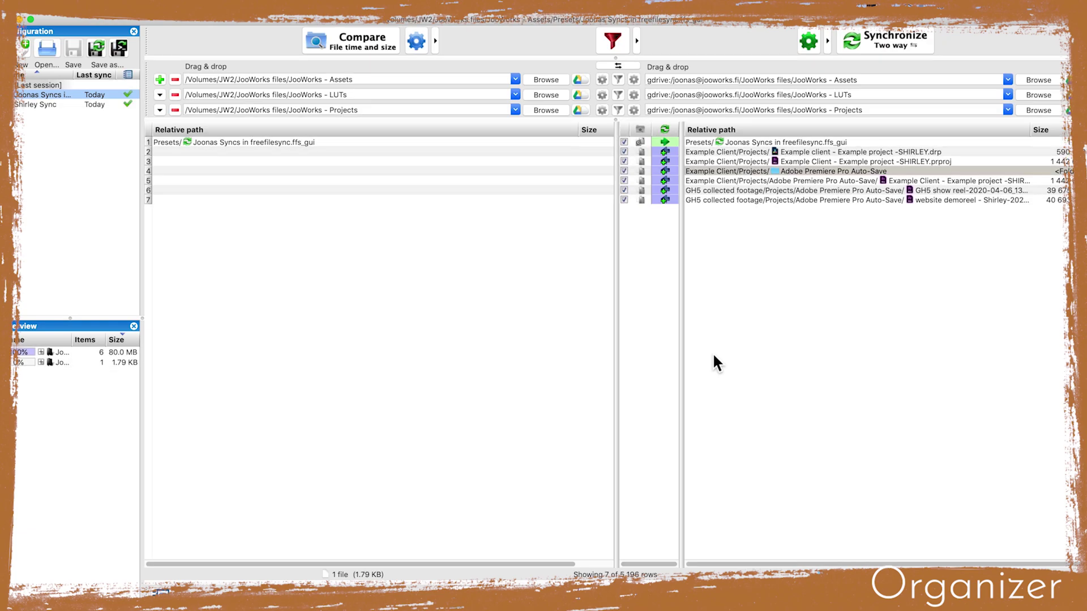
Run the two-way sync with F9, leaving only the two Premiere Auto-Save files unsynced
{"action": "key", "text": "F9"}
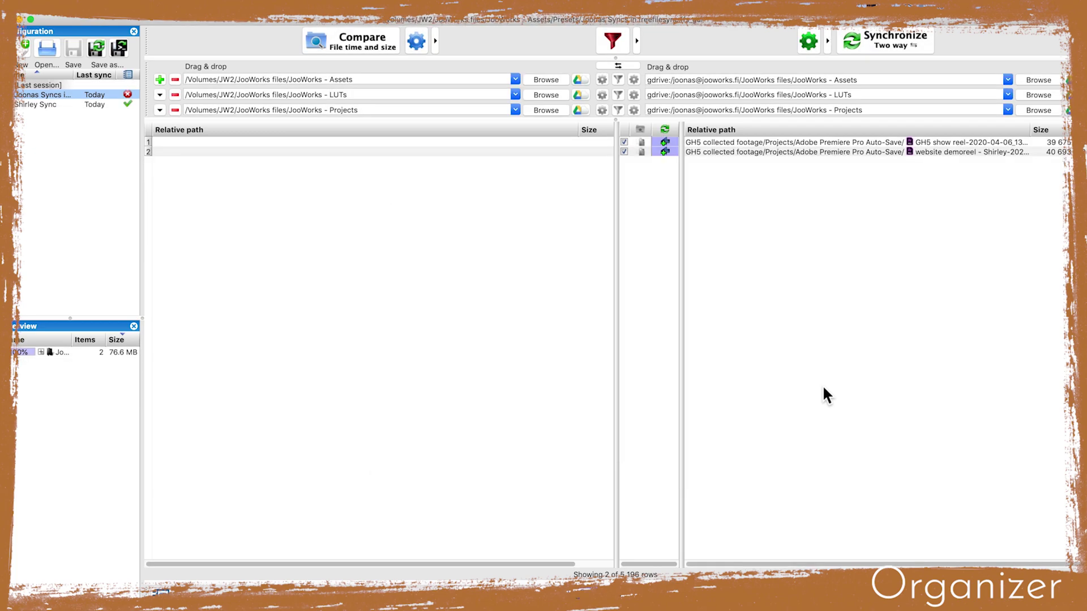
Open the editor's Example Client .prproj file from the synced Projects folder in Premiere Pro
{"action": "left_click", "coordinate": [427, 590]}
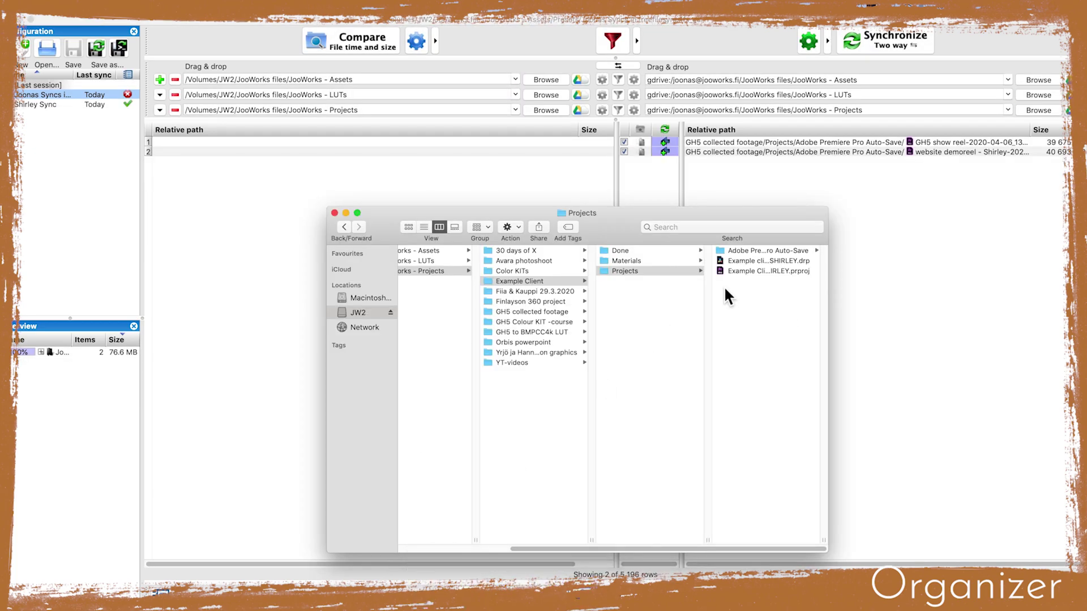
{"action": "left_click", "coordinate": [746, 270]}
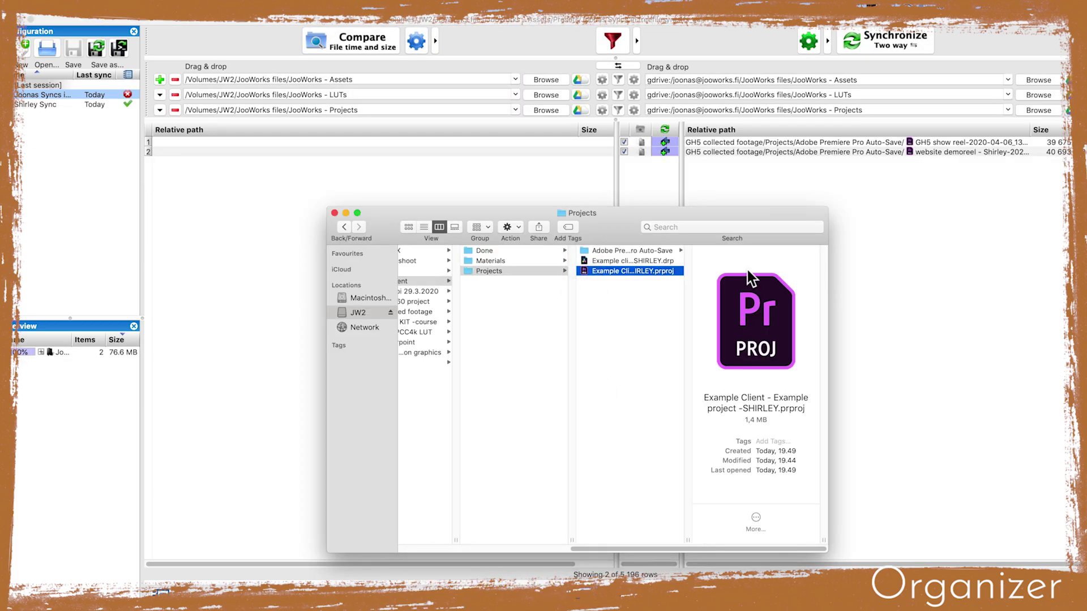
{"action": "double_click", "coordinate": [748, 270]}
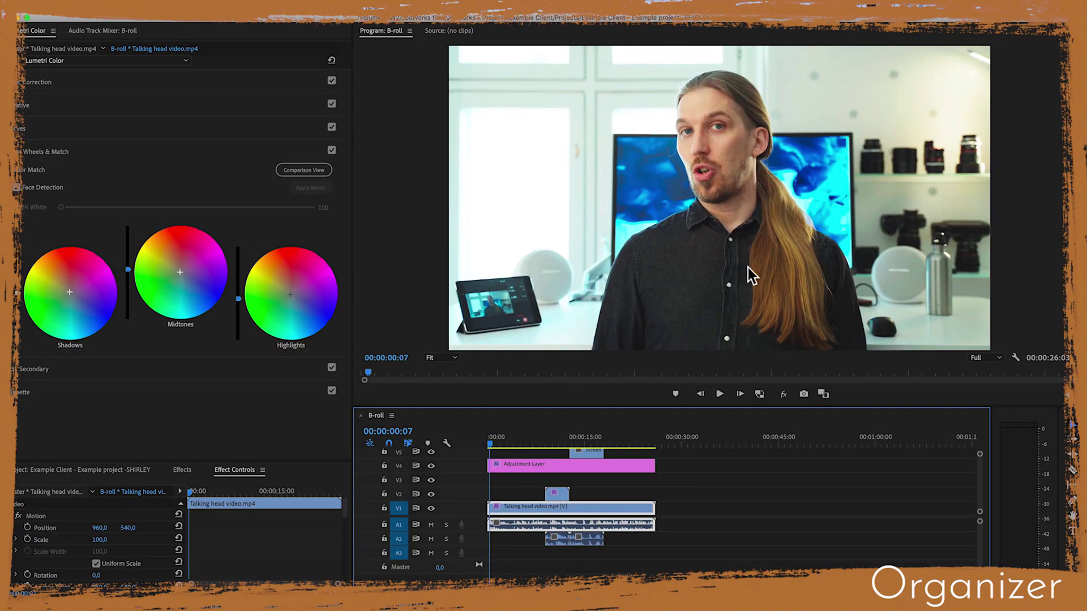
Save a copy of the project with the organizer's name replacing the editor's in the file name
{"action": "left_click", "coordinate": [101, 21]}
{"action": "left_click", "coordinate": [124, 137]}
{"action": "double_click", "coordinate": [620, 125]}
{"action": "type", "text": "Joonas"}
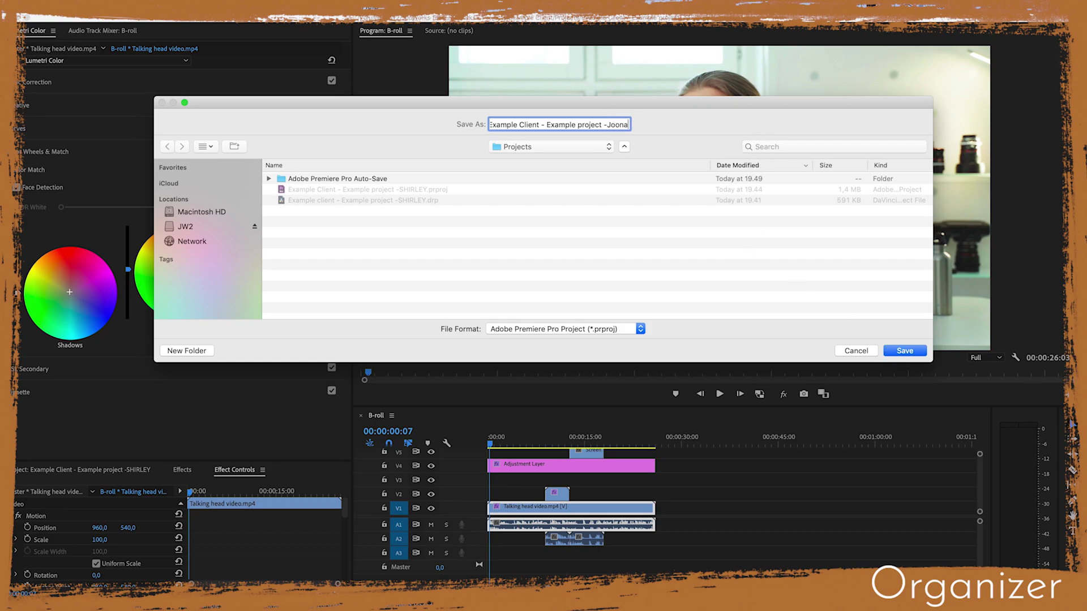
{"action": "left_click", "coordinate": [900, 352]}
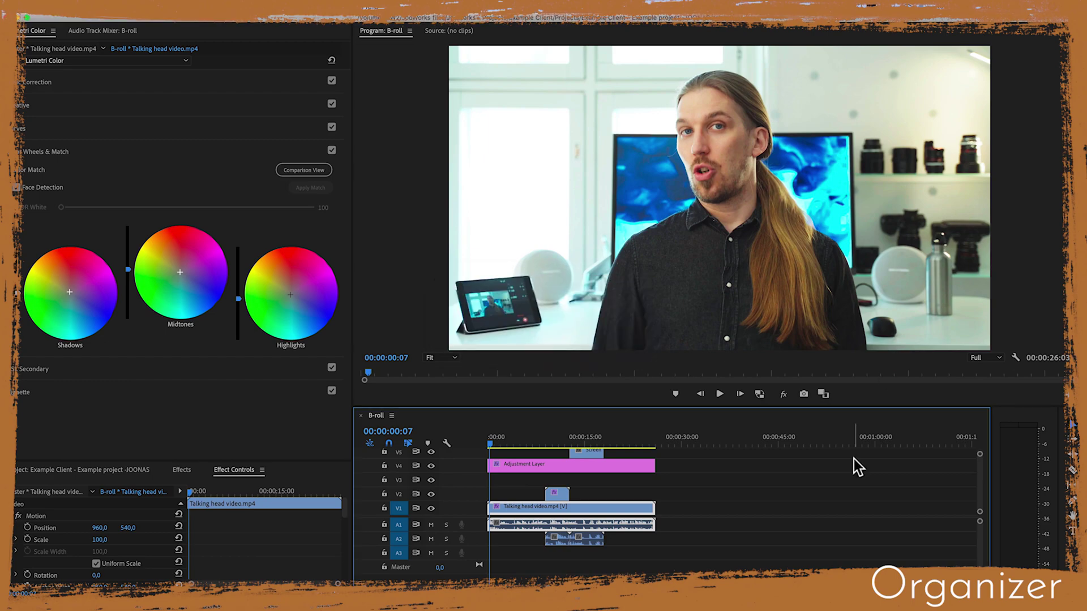
Add review markers at 00:00:05:22, 00:00:15:17 and 00:00:26:01, e.g. 'Is the client looking satisfied with the colors?'
{"action": "left_click", "coordinate": [527, 439]}
{"action": "key", "text": "m"}
{"action": "key", "text": "m"}
{"action": "type", "text": "Is the client looking s"}
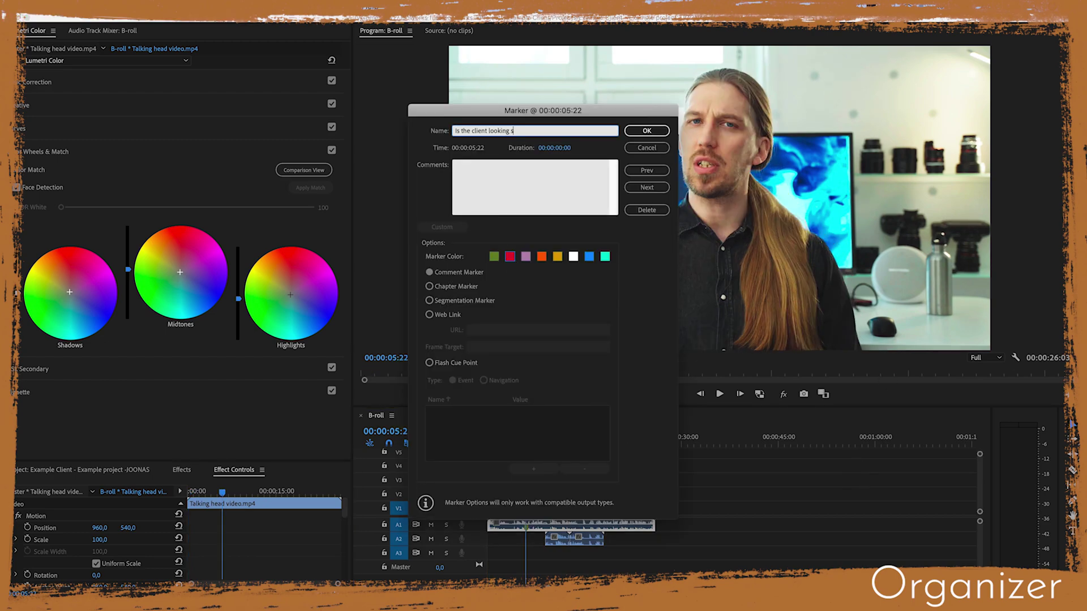
{"action": "type", "text": "atisfied with the colors?"}
{"action": "key", "text": "Return"}
{"action": "left_click", "coordinate": [588, 435]}
{"action": "key", "text": "m"}
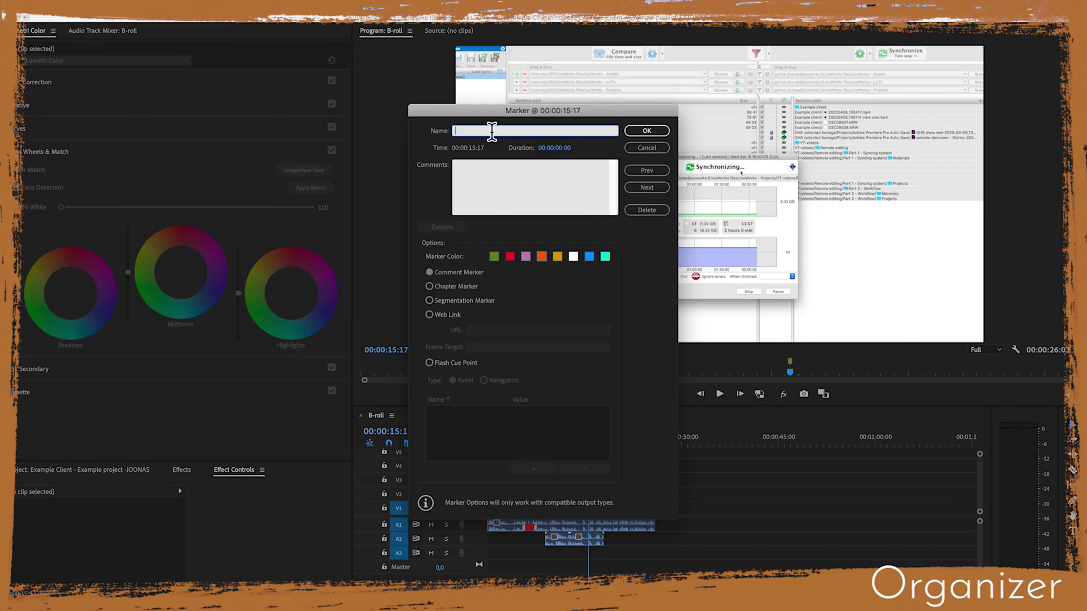
{"action": "key", "text": "Return"}
{"action": "left_click", "coordinate": [724, 439]}
{"action": "type", "text": "m"}
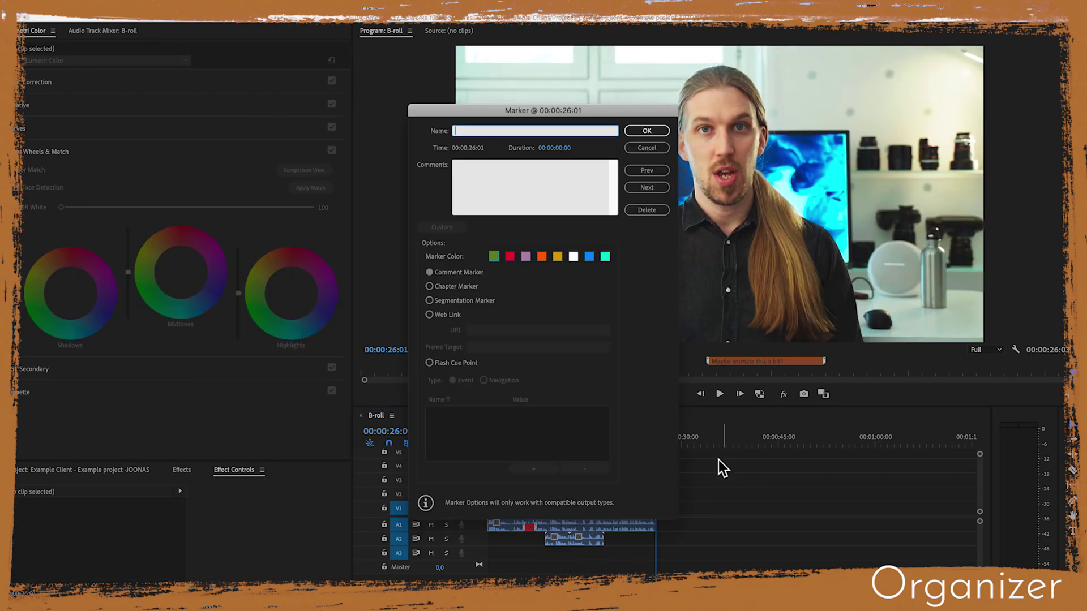
{"action": "type", "text": "What is our CT"}
{"action": "key", "text": "Return"}
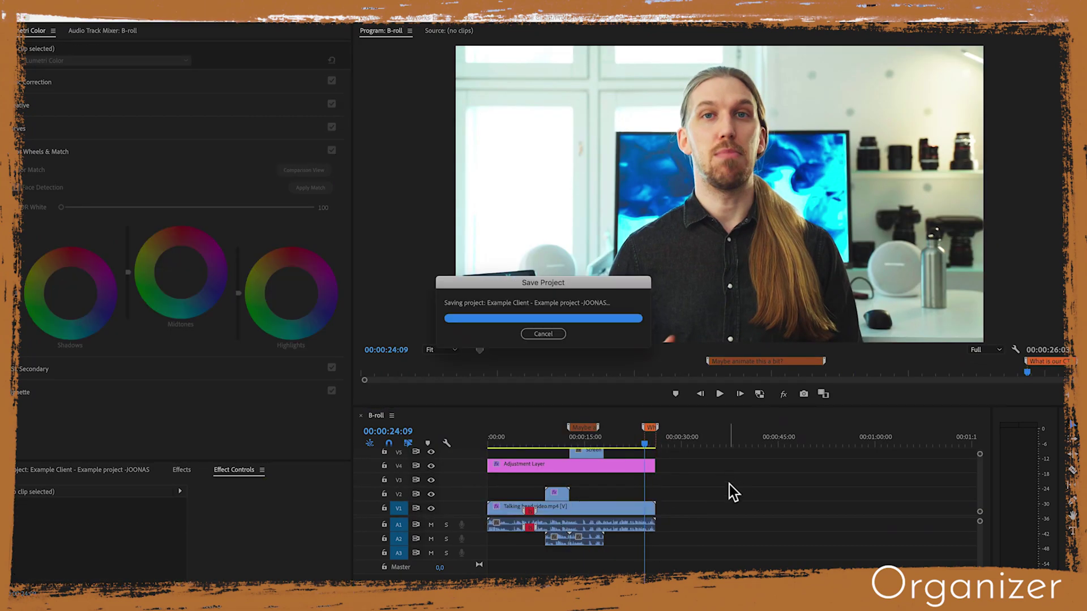
Open the Done folder, select Draft #1.mp4, and expand Shared drives > Example Client > Example project
{"action": "left_click", "coordinate": [527, 583]}
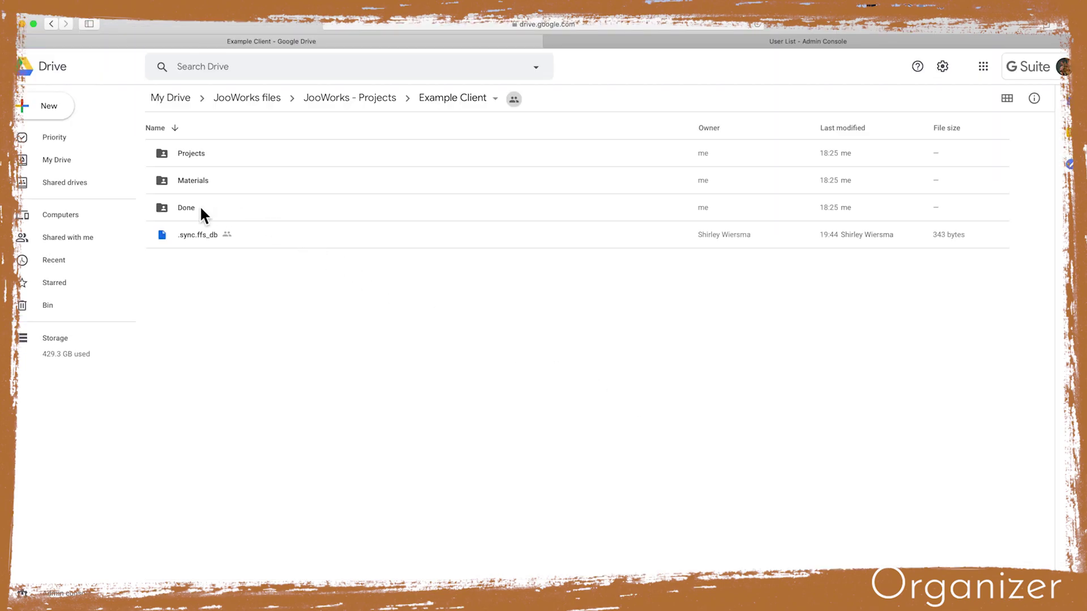
{"action": "double_click", "coordinate": [193, 207]}
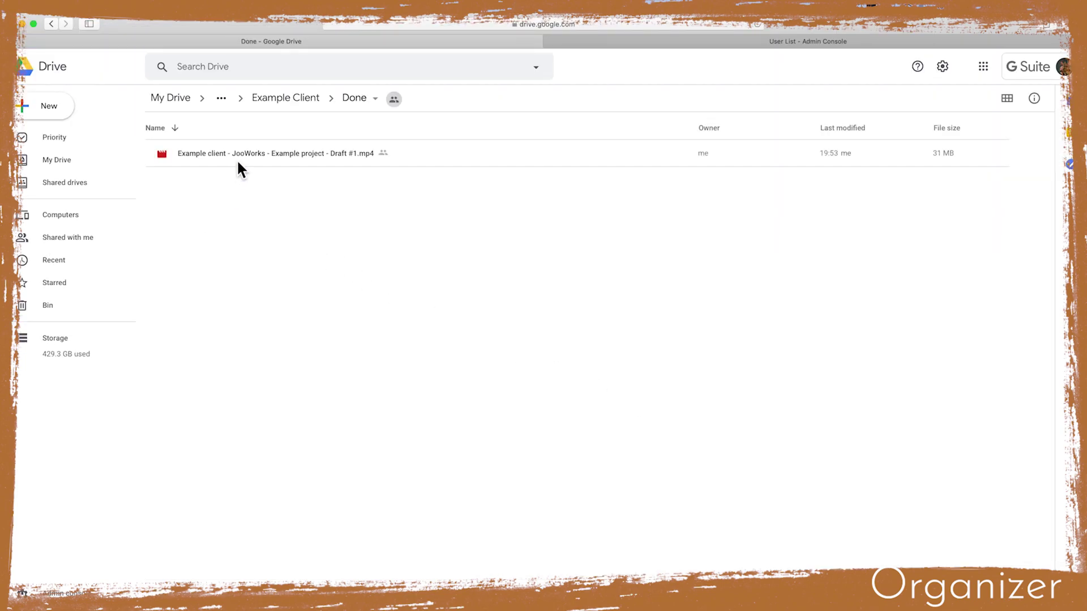
{"action": "left_click", "coordinate": [238, 161]}
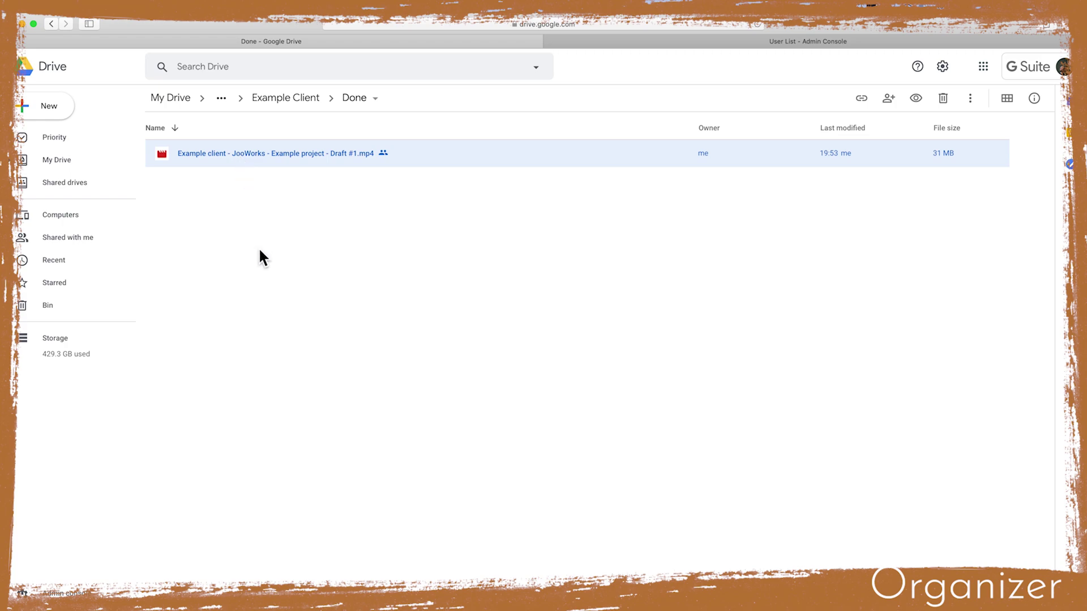
{"action": "left_click", "coordinate": [14, 191]}
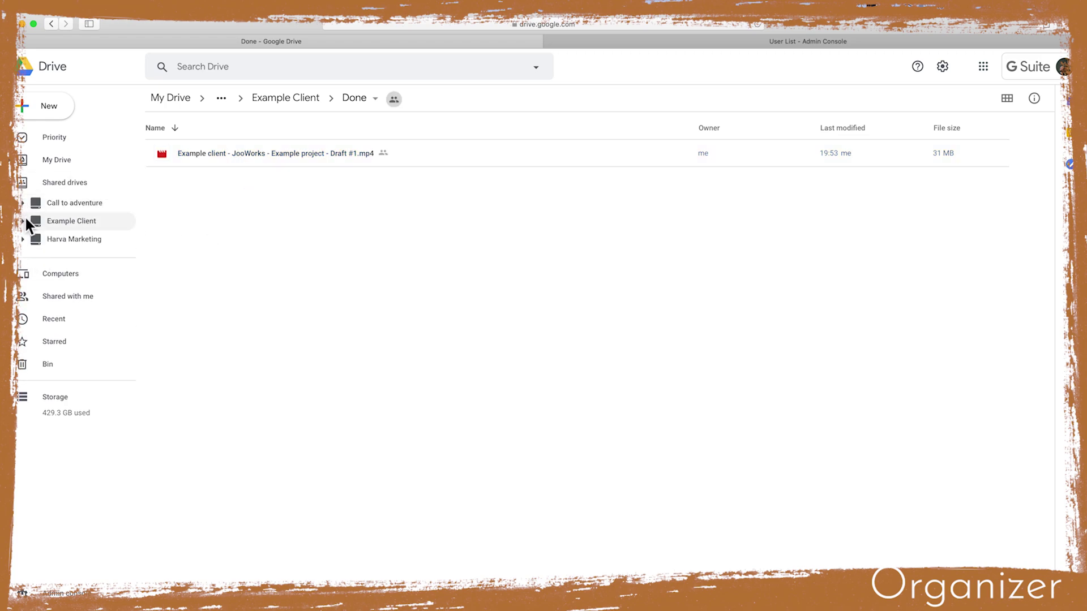
{"action": "left_click", "coordinate": [22, 220]}
{"action": "left_click", "coordinate": [35, 238]}
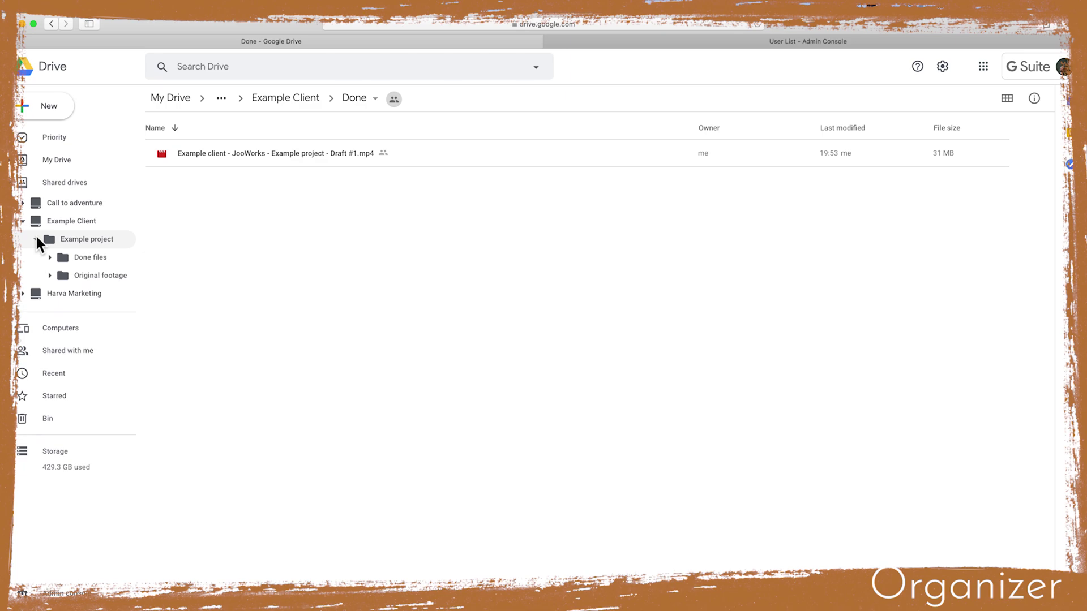
Move Draft #1.mp4 into the shared drive's Done files folder, confirm, and verify it arrived
{"action": "left_click_drag", "start_coordinate": [239, 163], "coordinate": [91, 256]}
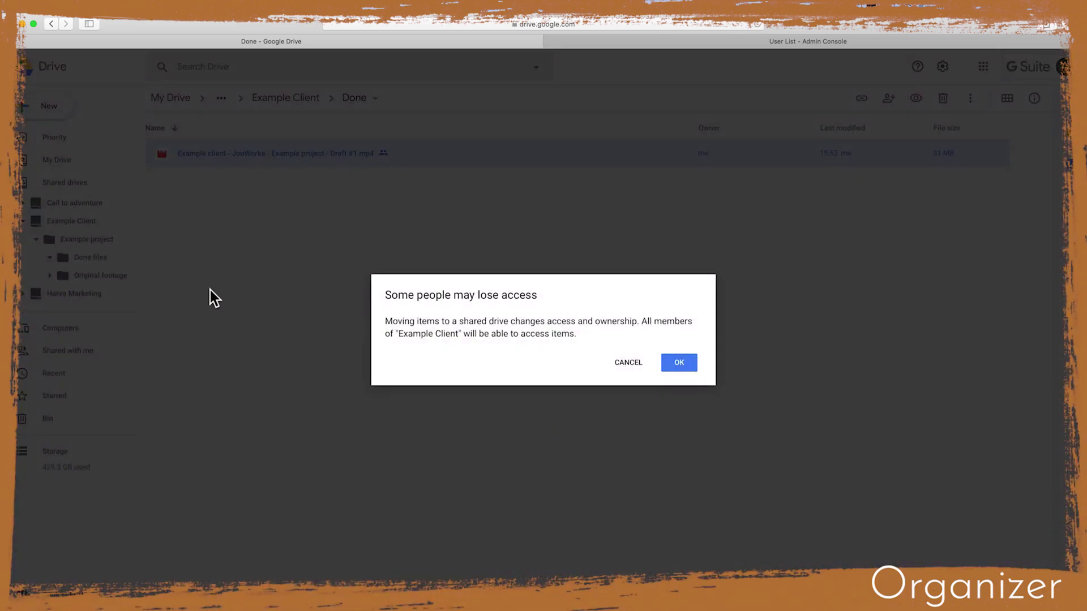
{"action": "left_click", "coordinate": [679, 362]}
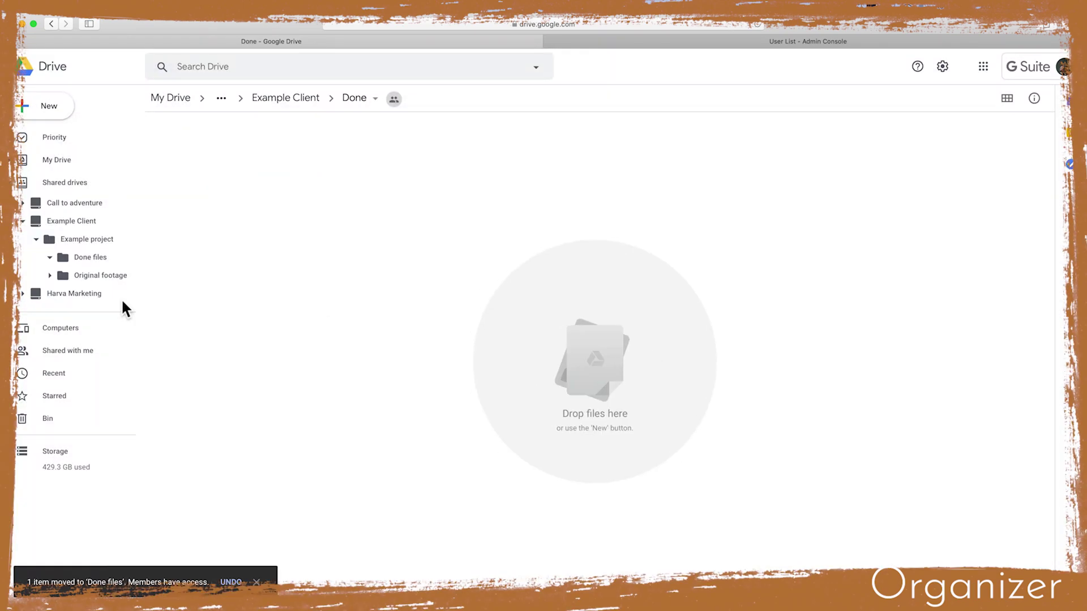
{"action": "left_click", "coordinate": [86, 262]}
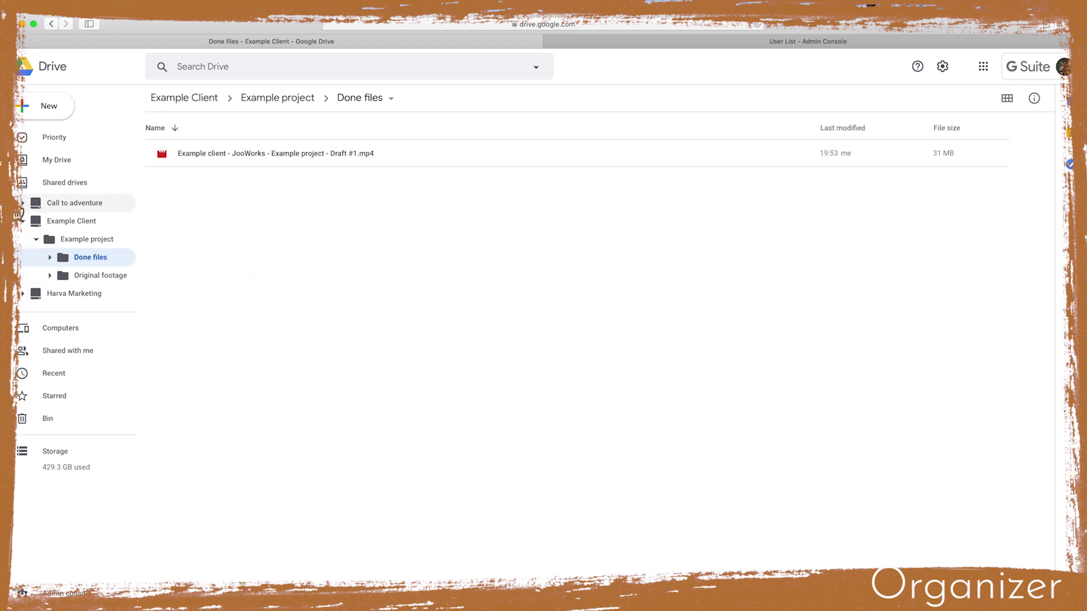
{"action": "left_click", "coordinate": [169, 101]}
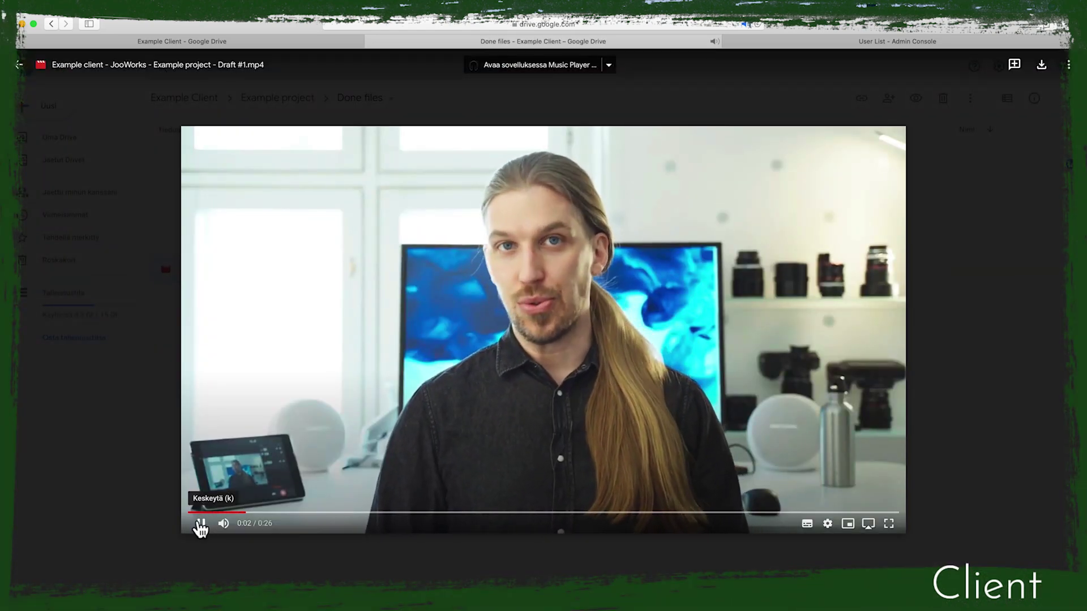
Comment on the draft at 0:03 and reply mentioning the editor: 'Would you like to fix this?'
{"action": "left_click", "coordinate": [200, 526]}
{"action": "left_click", "coordinate": [1015, 65]}
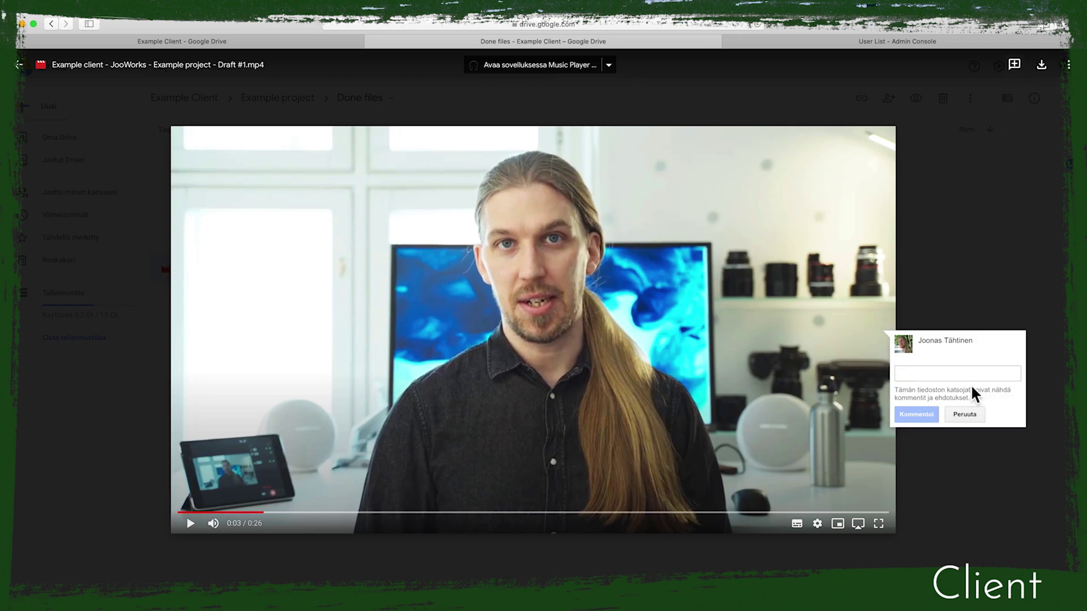
{"action": "type", "text": "Ca"}
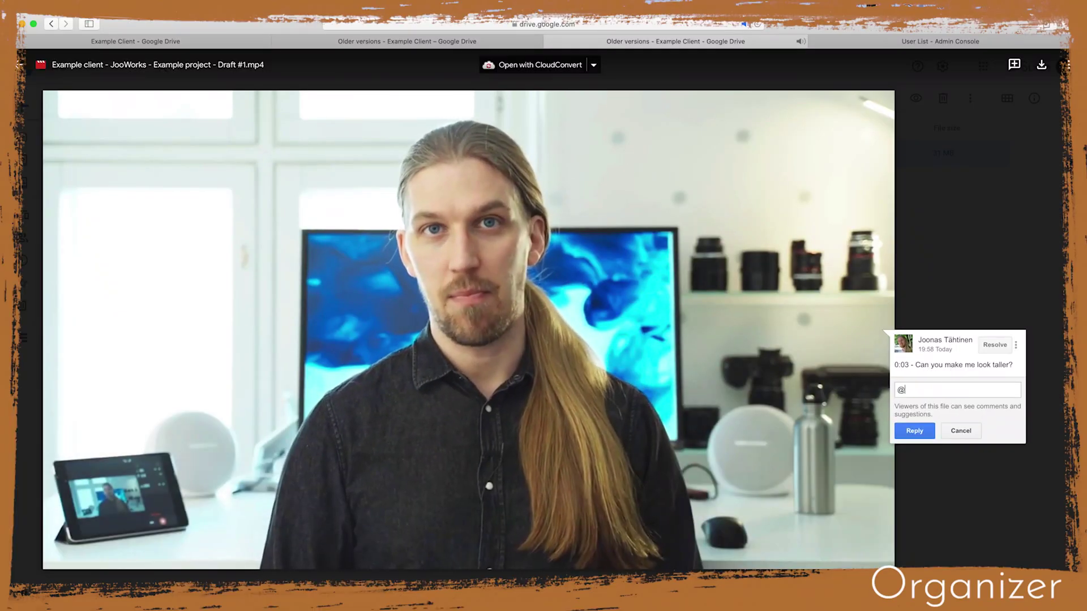
{"action": "type", "text": "d you like to fix this?"}
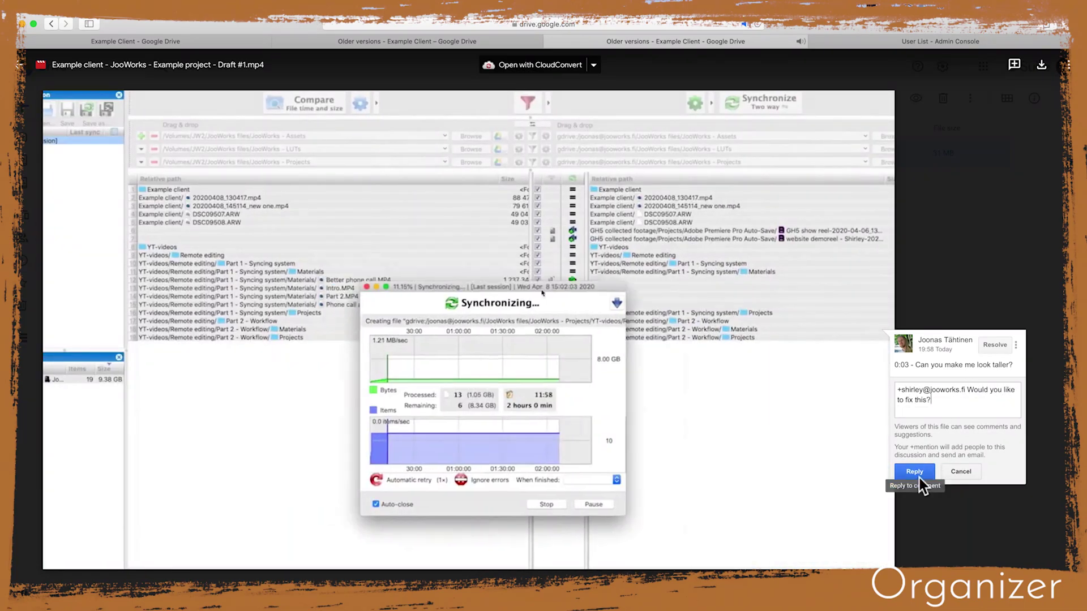
{"action": "left_click", "coordinate": [919, 477]}
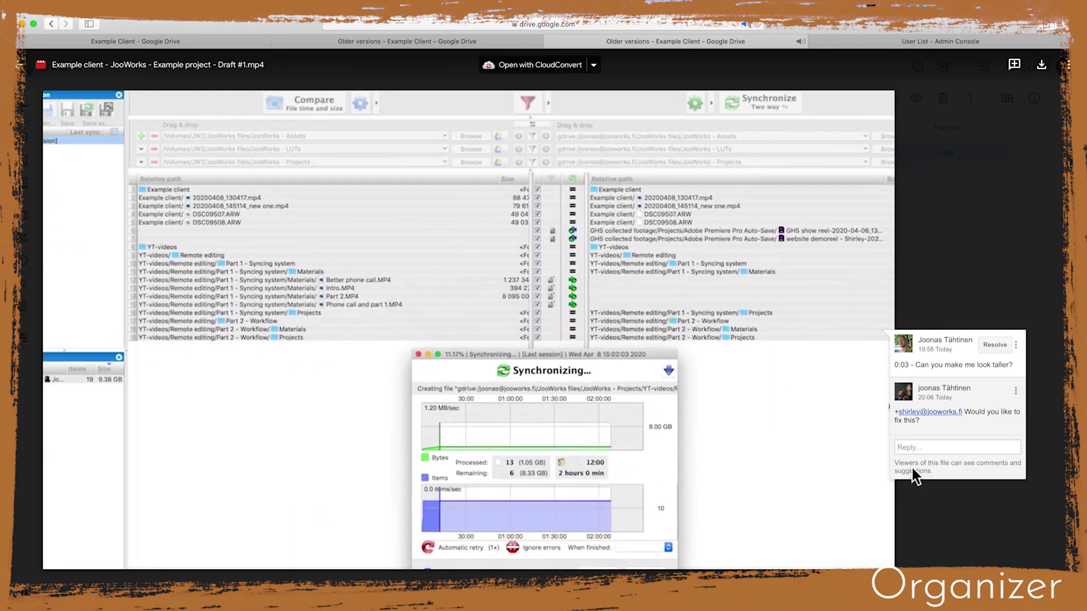
Close the preview, return to Done files, and select the Done #13, #14 and #15 renders
{"action": "left_click", "coordinate": [22, 66]}
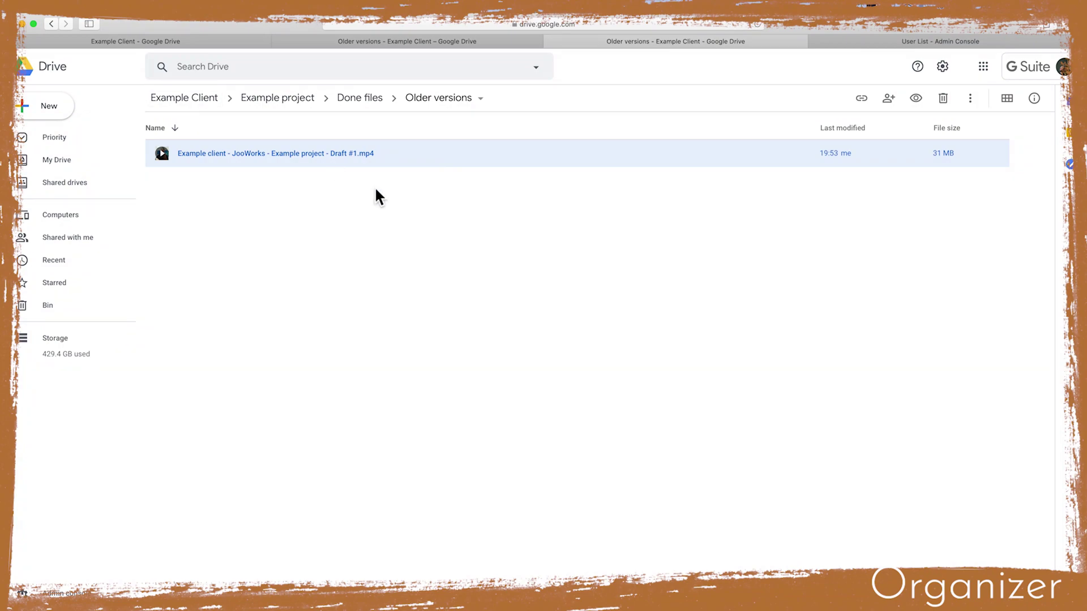
{"action": "left_click", "coordinate": [359, 101]}
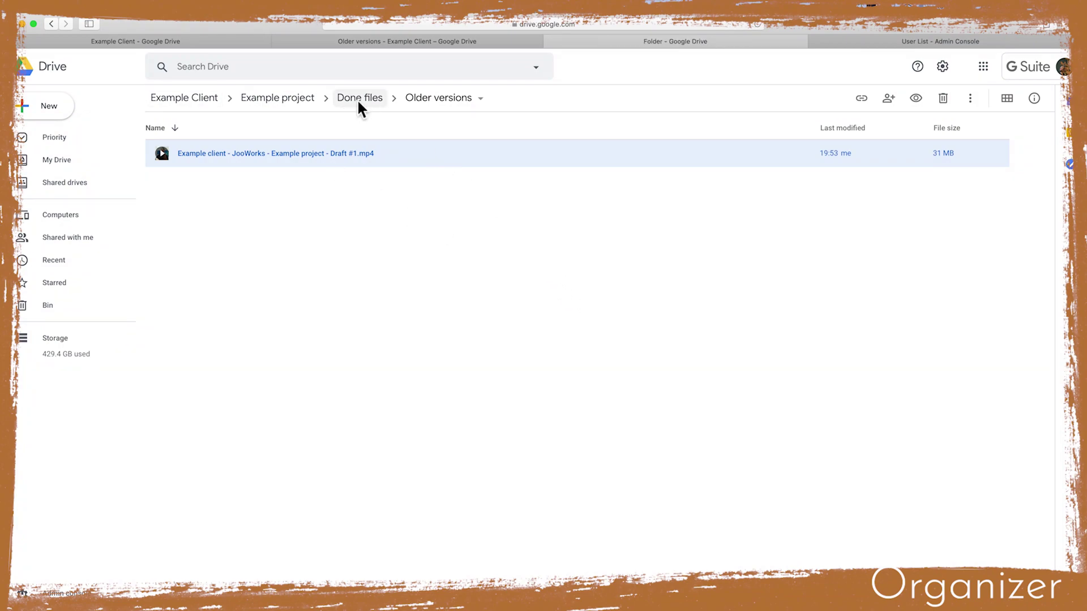
{"action": "left_click", "coordinate": [405, 264]}
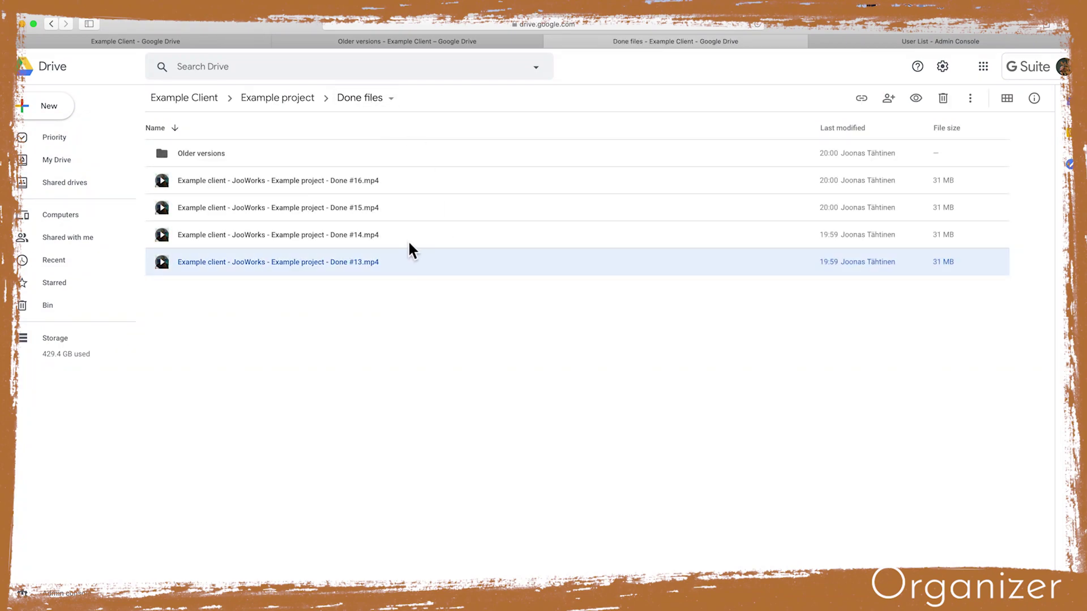
{"action": "left_click", "coordinate": [407, 240]}
{"action": "left_click", "coordinate": [423, 212]}
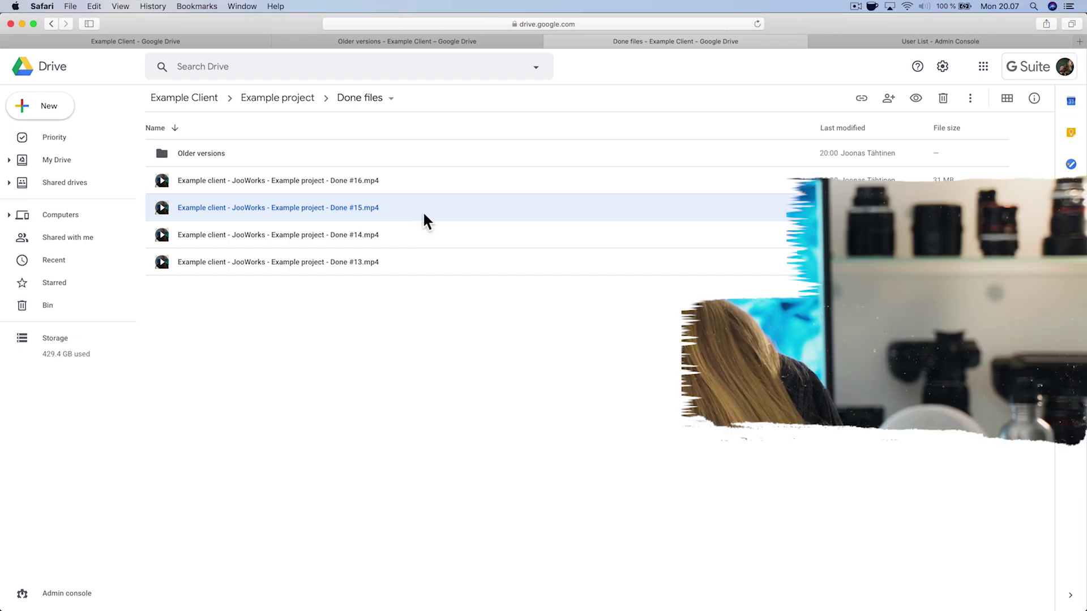